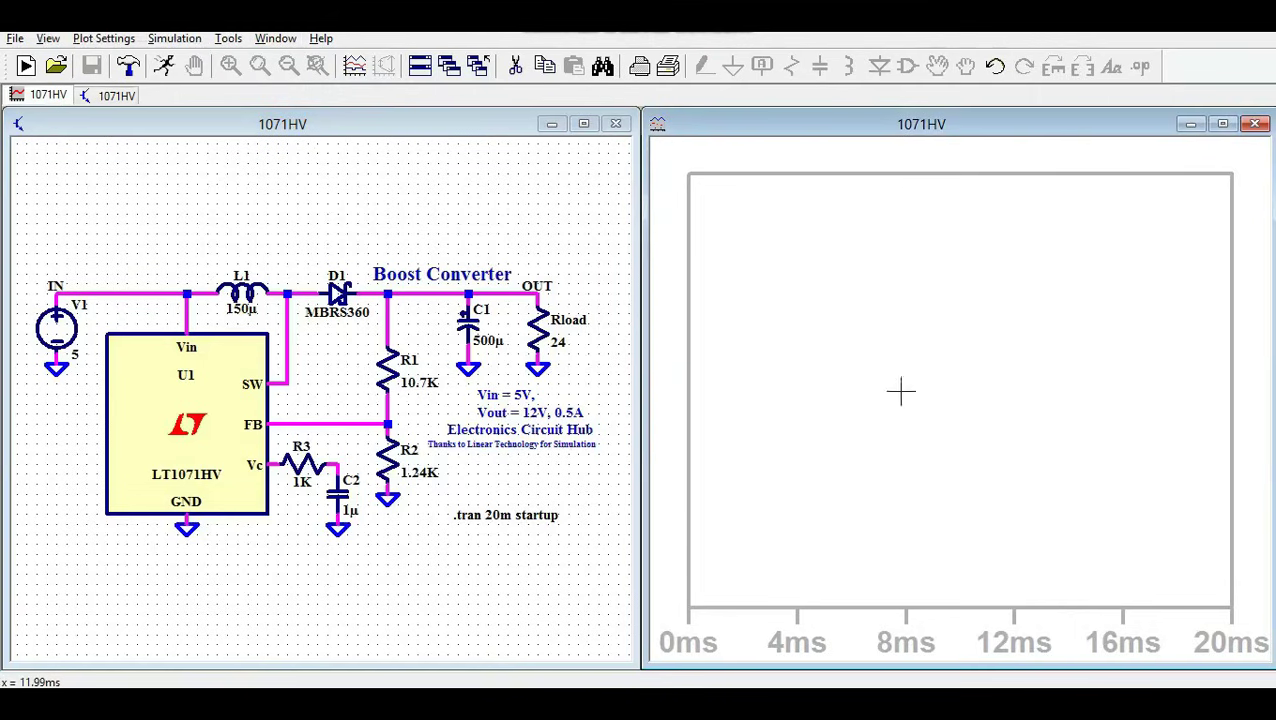
Plot the input voltage V(in) from the IN wire and set its trace color to red.
{"action": "left_click", "coordinate": [108, 292]}
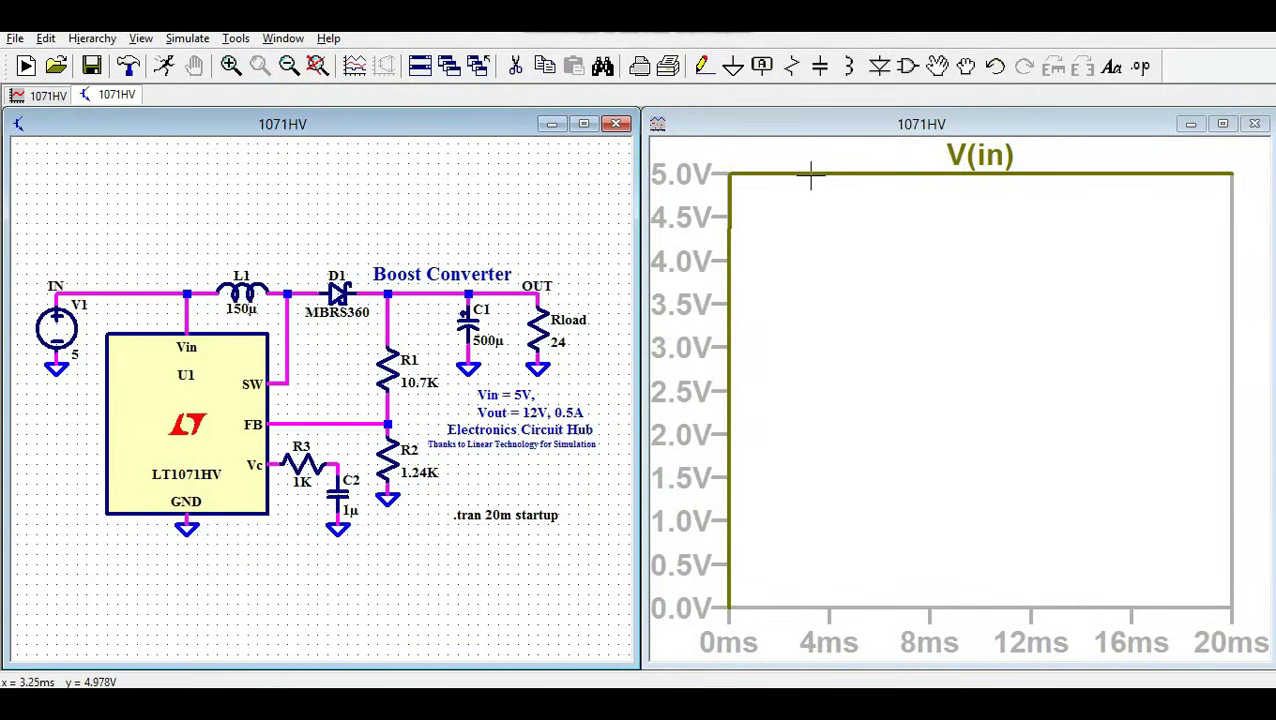
{"action": "right_click", "coordinate": [979, 158]}
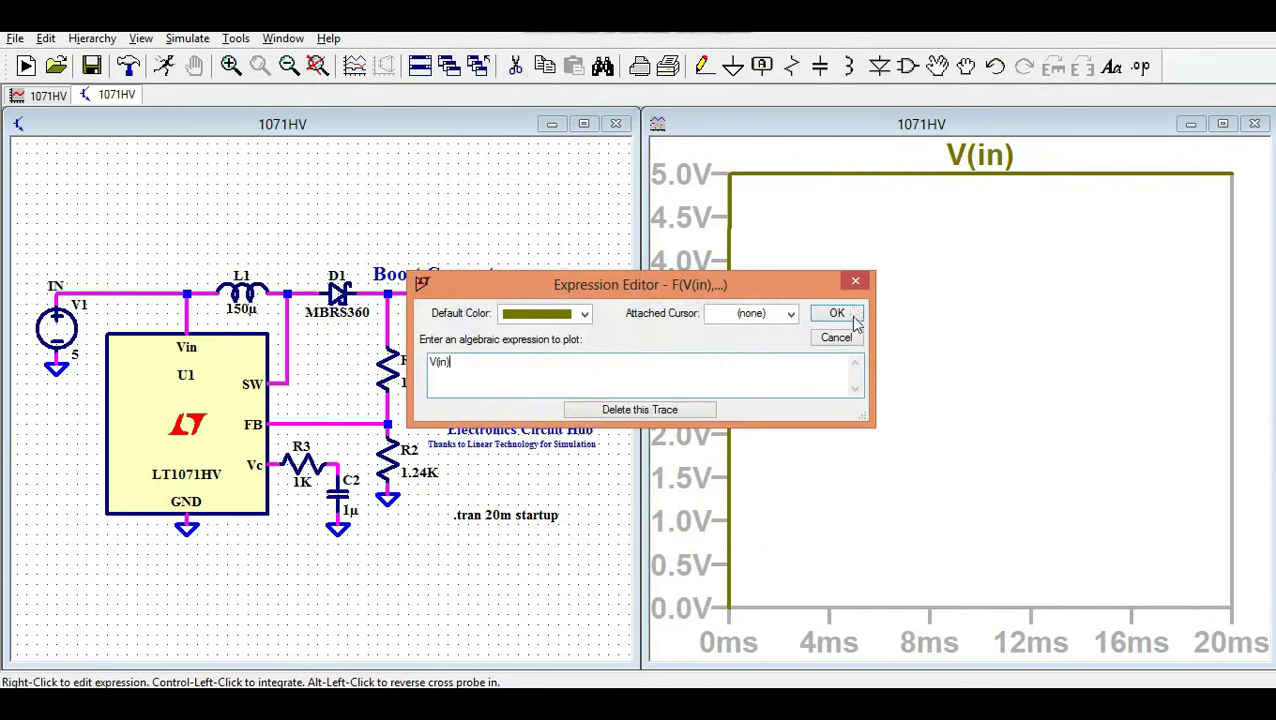
{"action": "left_click", "coordinate": [585, 314]}
{"action": "left_click", "coordinate": [566, 382]}
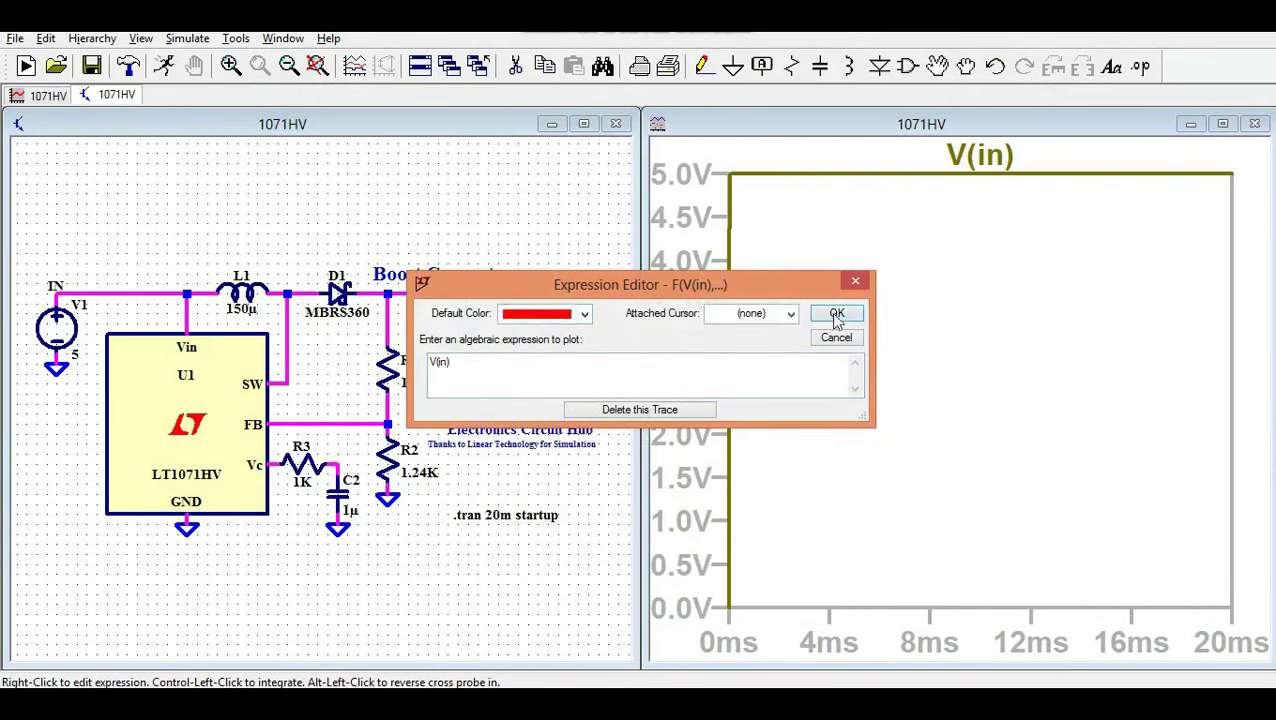
{"action": "left_click", "coordinate": [837, 315]}
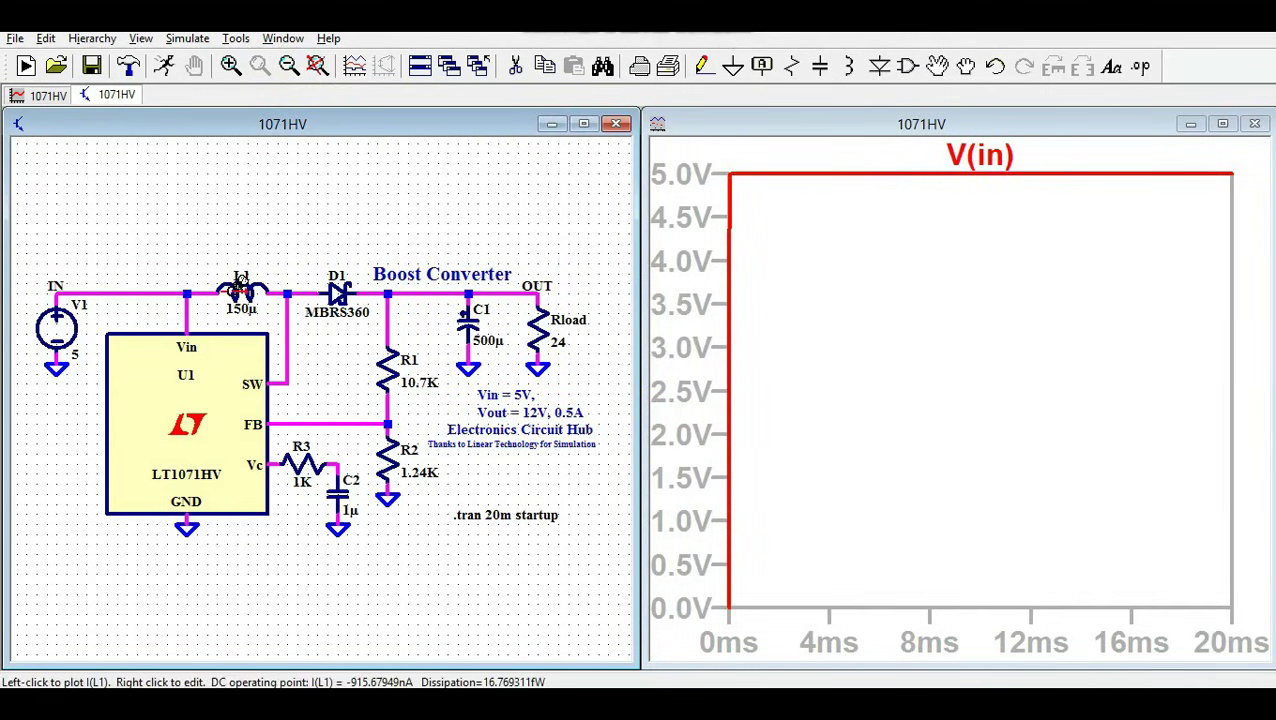
Plot the current through inductor L1 in a maximized waveform window and set its trace color to red.
{"action": "left_click", "coordinate": [241, 284]}
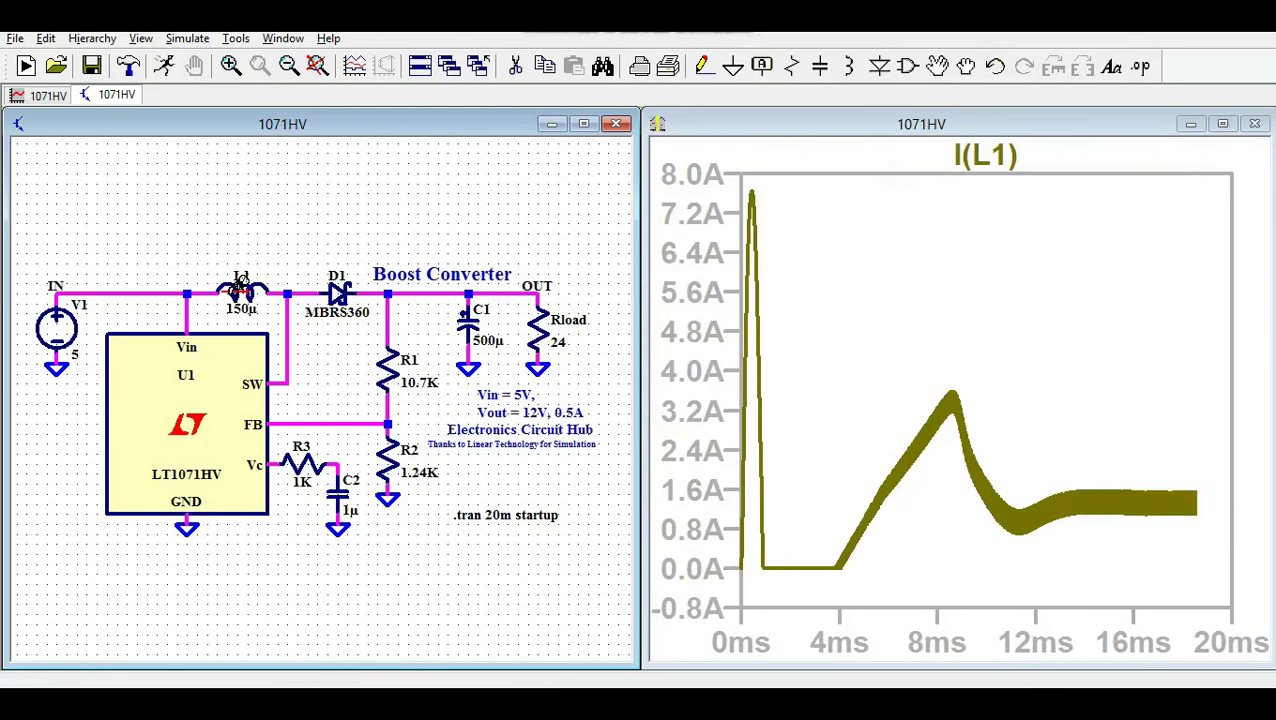
{"action": "left_click", "coordinate": [1222, 123]}
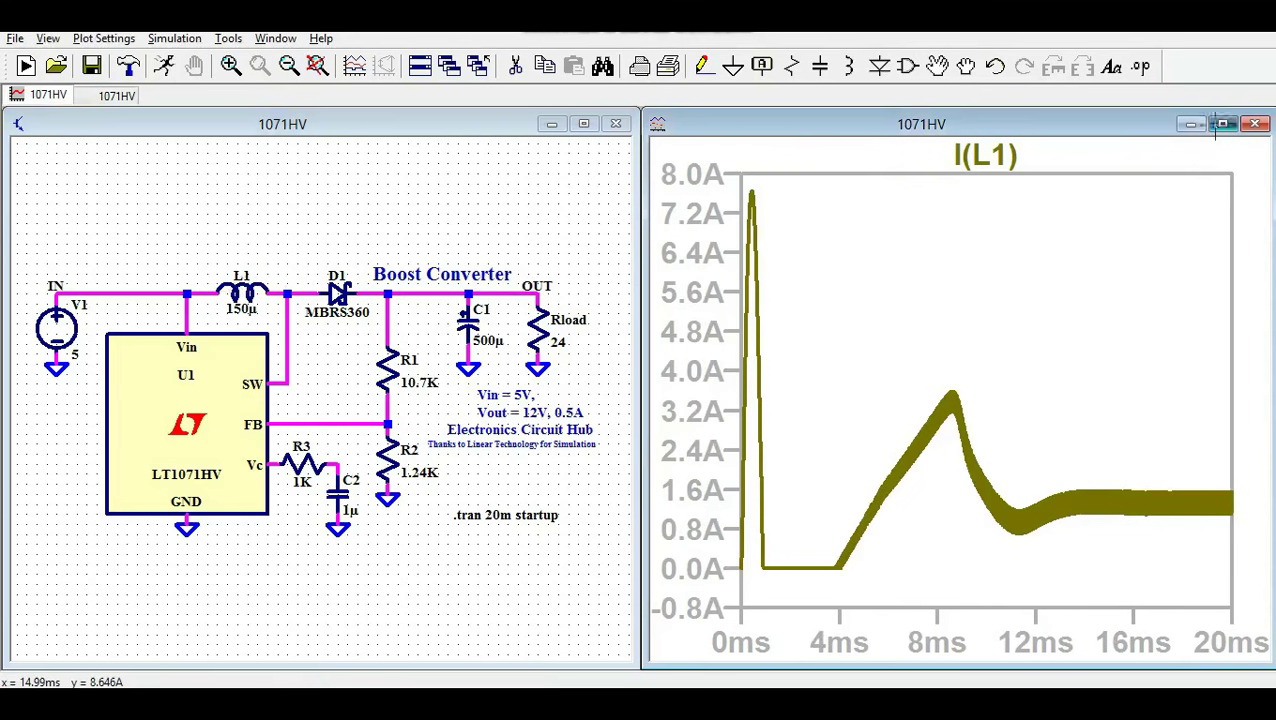
{"action": "right_click", "coordinate": [668, 122]}
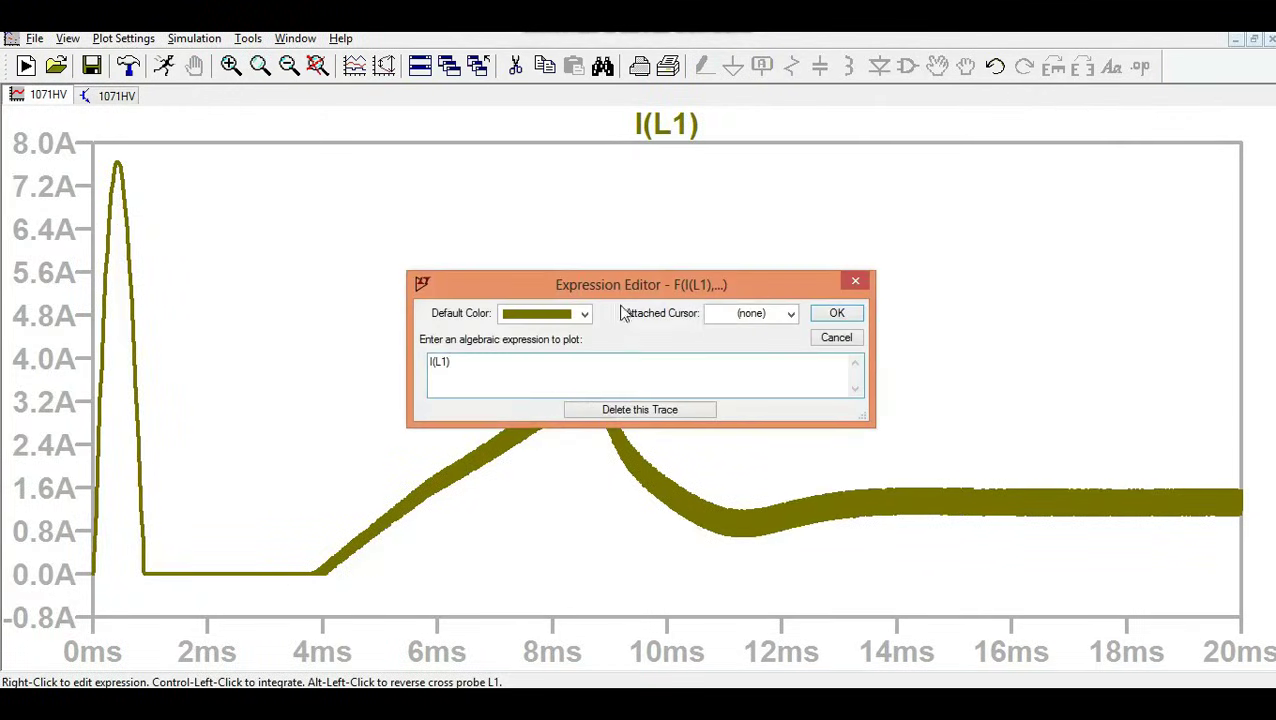
{"action": "left_click", "coordinate": [584, 313]}
{"action": "left_click", "coordinate": [571, 381]}
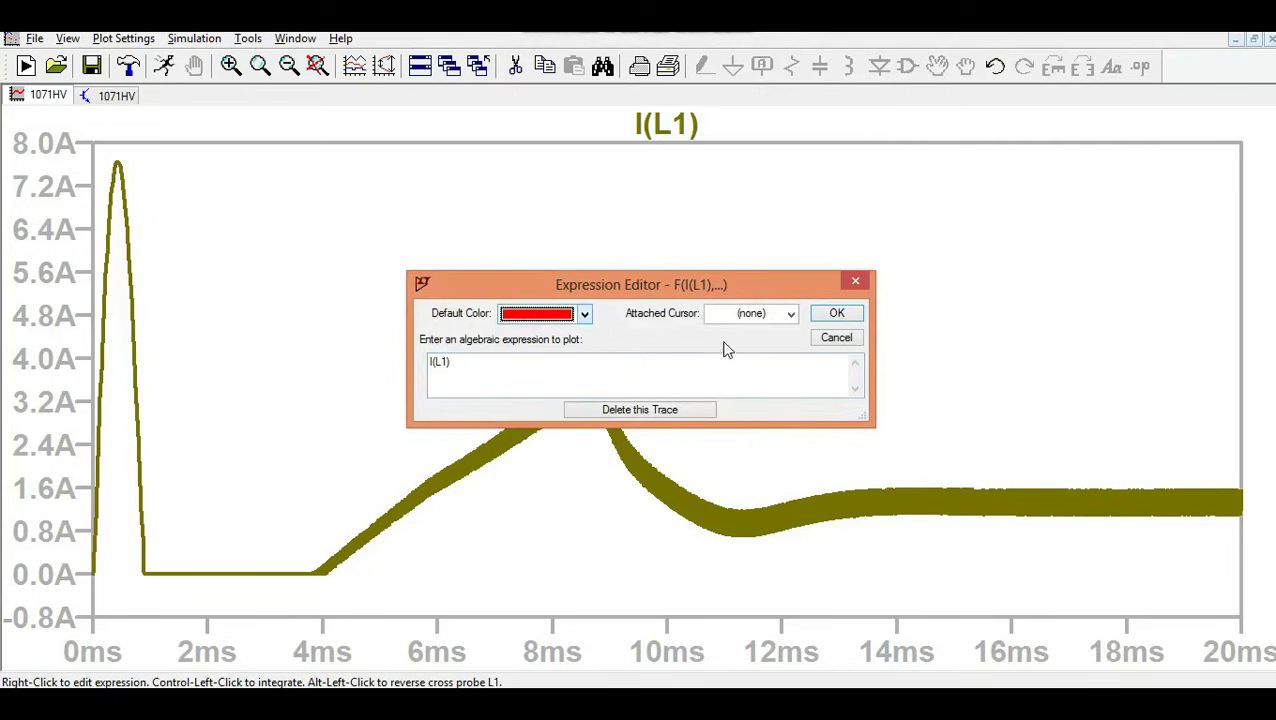
{"action": "left_click", "coordinate": [831, 313]}
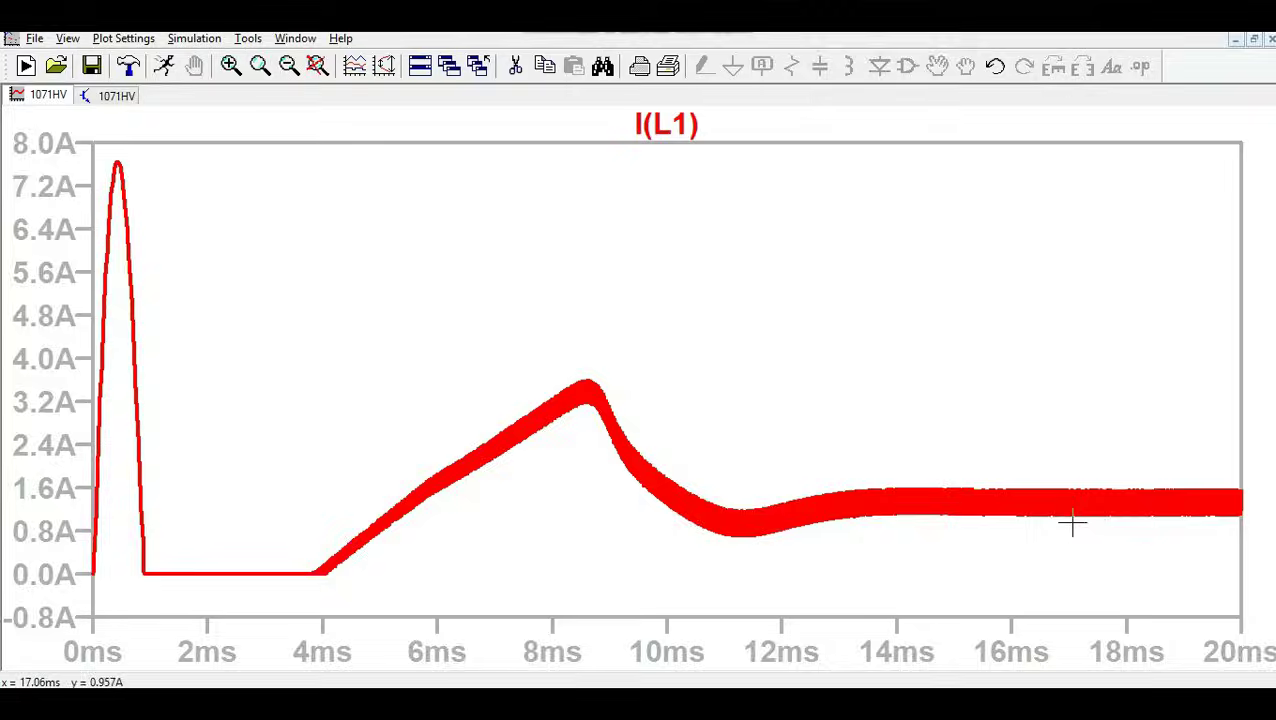
Examine the steady-state triangular ripple of the L1 current near 17.9 ms, ending with the full 20 ms range displayed.
{"action": "left_click_drag", "start_coordinate": [1094, 477], "coordinate": [1165, 530]}
{"action": "left_click_drag", "start_coordinate": [370, 272], "coordinate": [765, 515]}
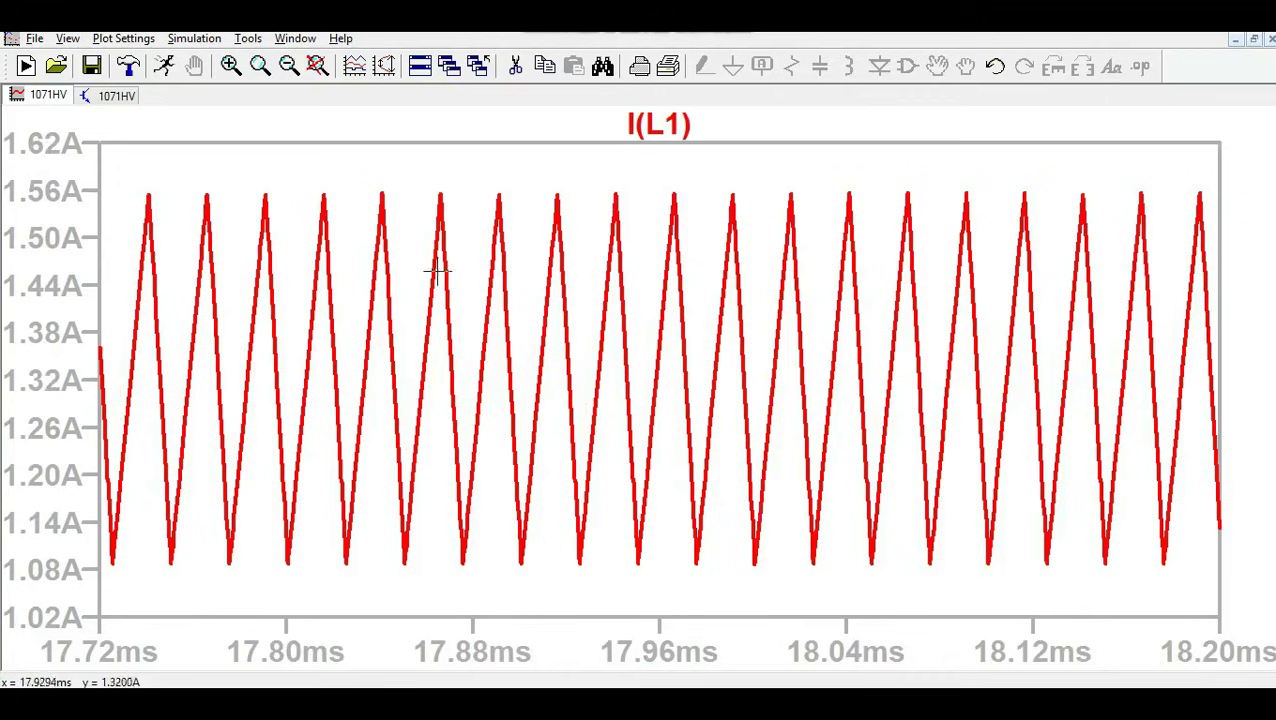
{"action": "left_click_drag", "start_coordinate": [414, 185], "coordinate": [727, 584]}
{"action": "left_click_drag", "start_coordinate": [367, 168], "coordinate": [926, 584]}
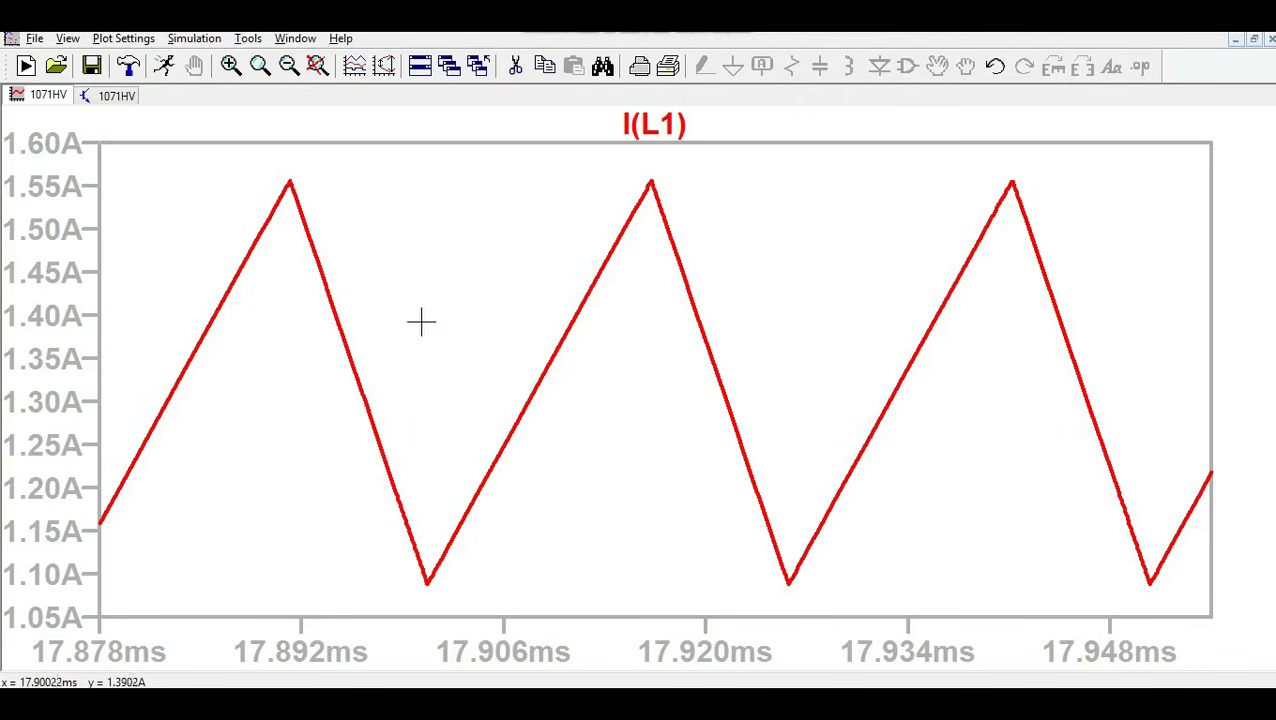
{"action": "left_click", "coordinate": [317, 66]}
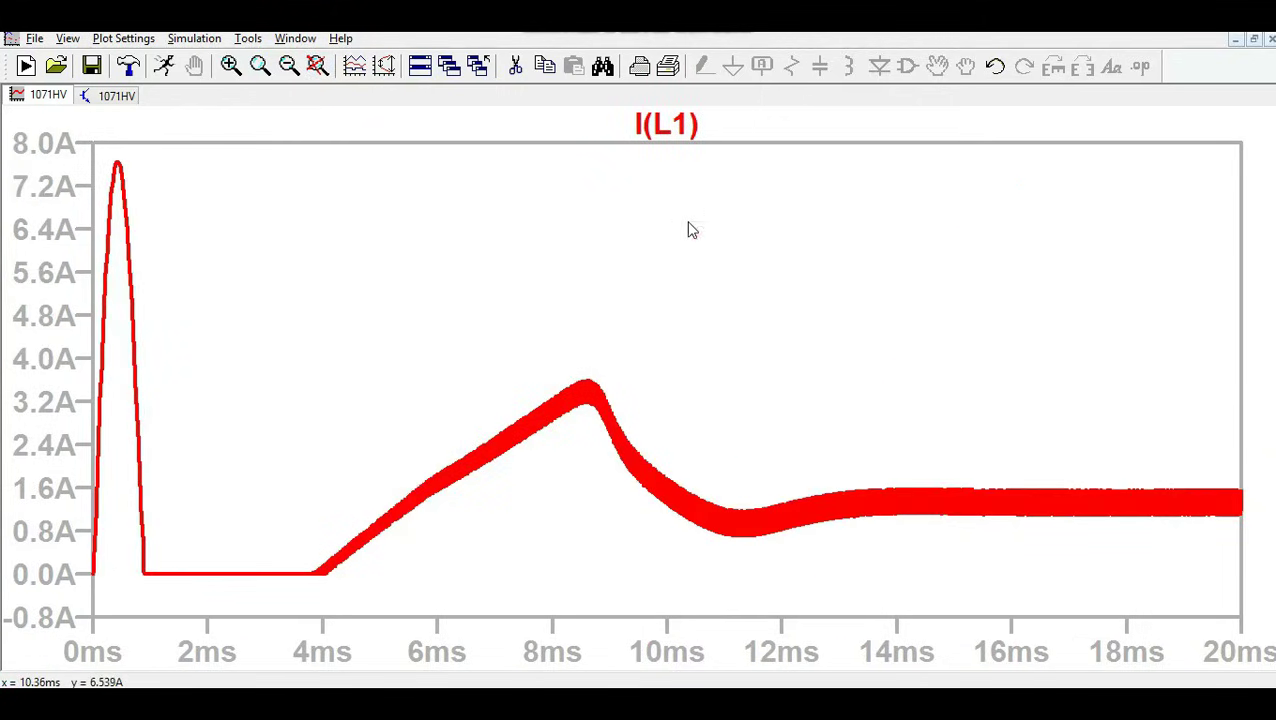
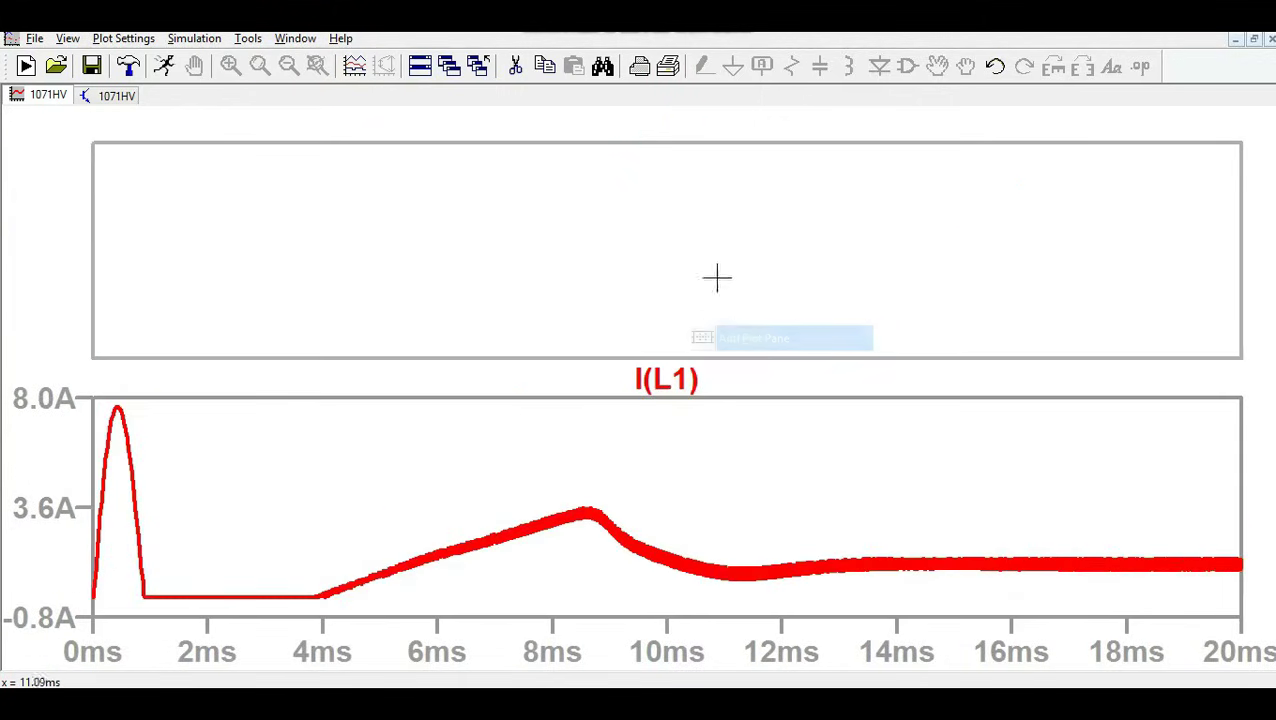
Plot the differential voltage across inductor L1, from IN to node N001, in the empty pane and display its cycles around 16 ms.
{"action": "left_click", "coordinate": [115, 98]}
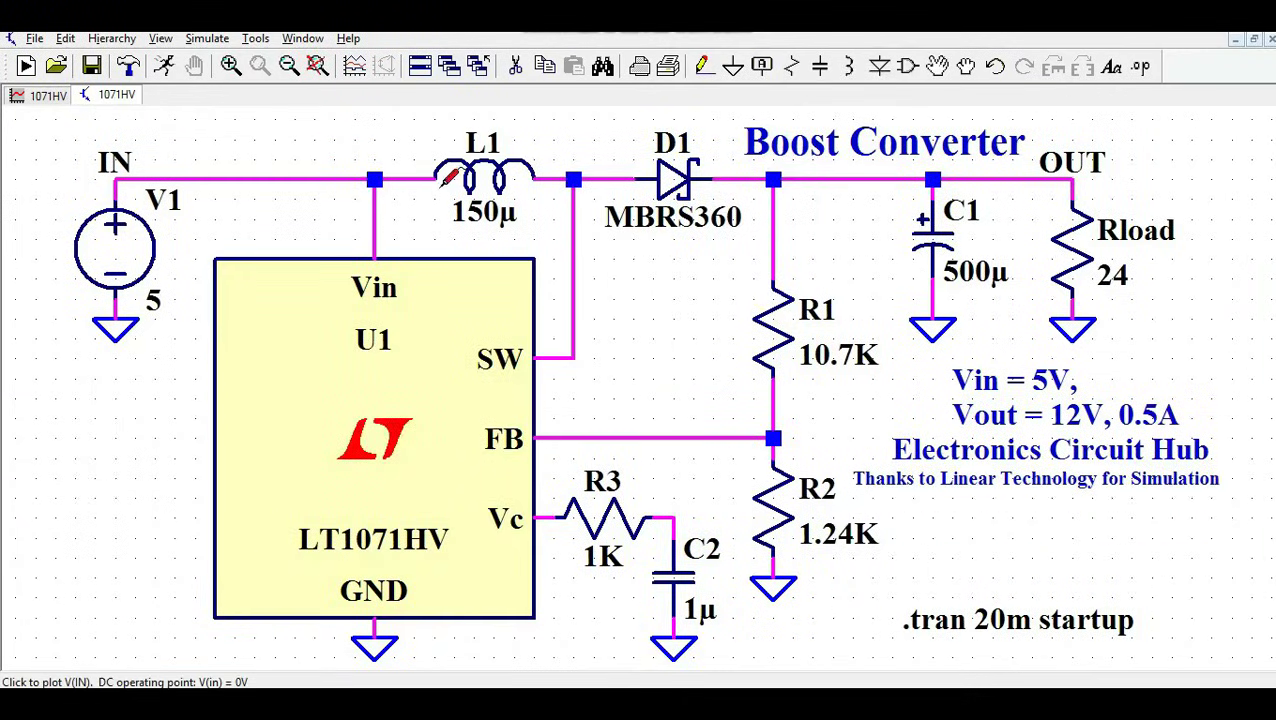
{"action": "mouse_move", "coordinate": [388, 174]}
{"action": "left_mouse_down"}
{"action": "mouse_move", "coordinate": [592, 170]}
{"action": "mouse_move", "coordinate": [576, 178]}
{"action": "left_mouse_up"}
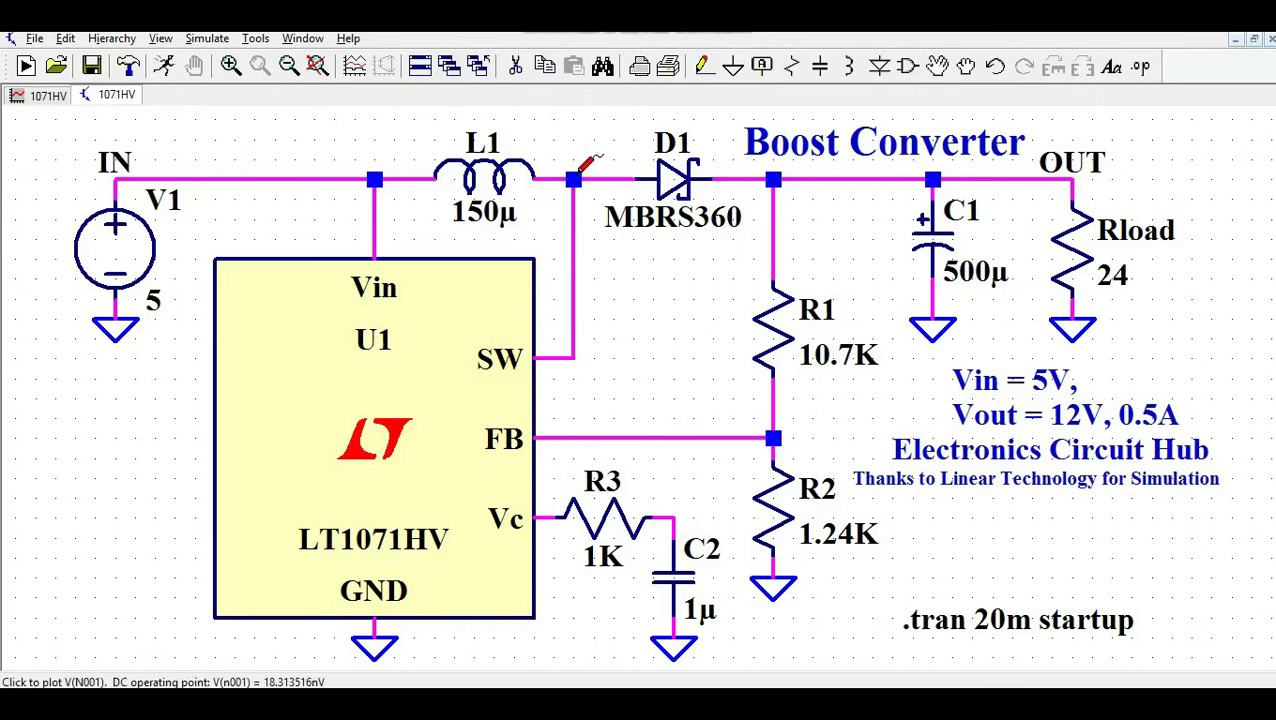
{"action": "left_click", "coordinate": [36, 99]}
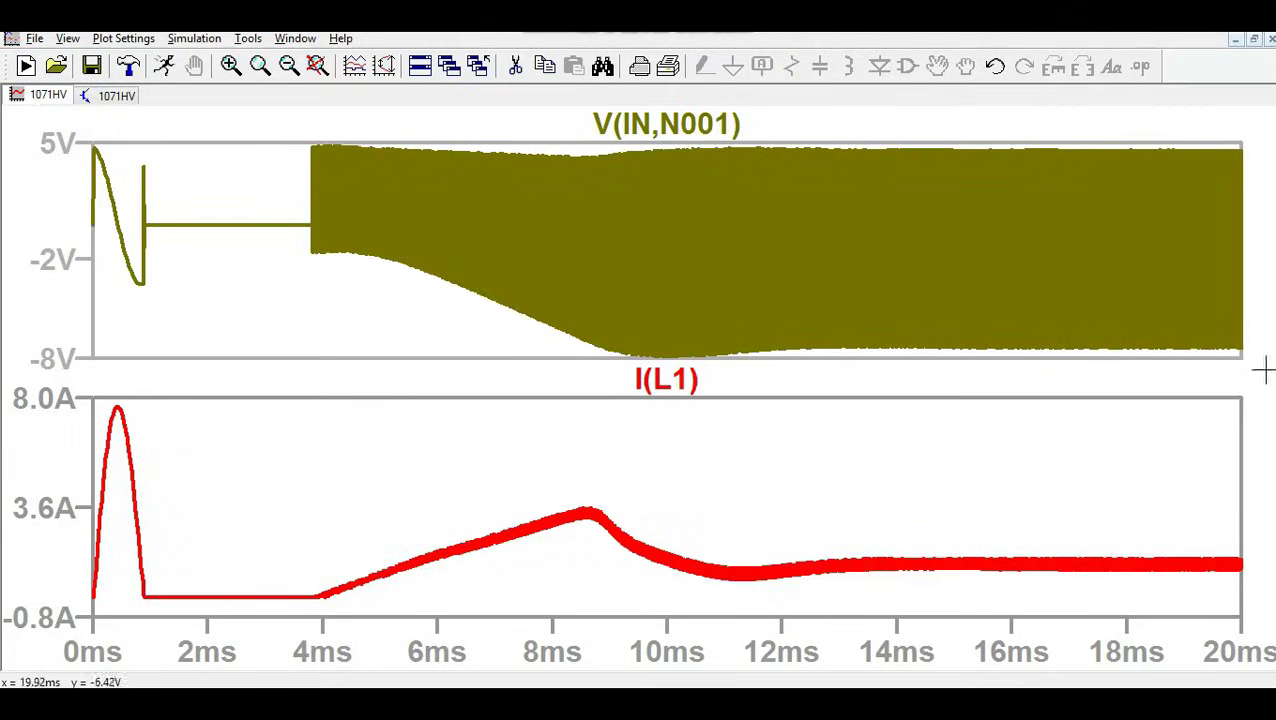
{"action": "left_click_drag", "start_coordinate": [1004, 143], "coordinate": [1017, 362]}
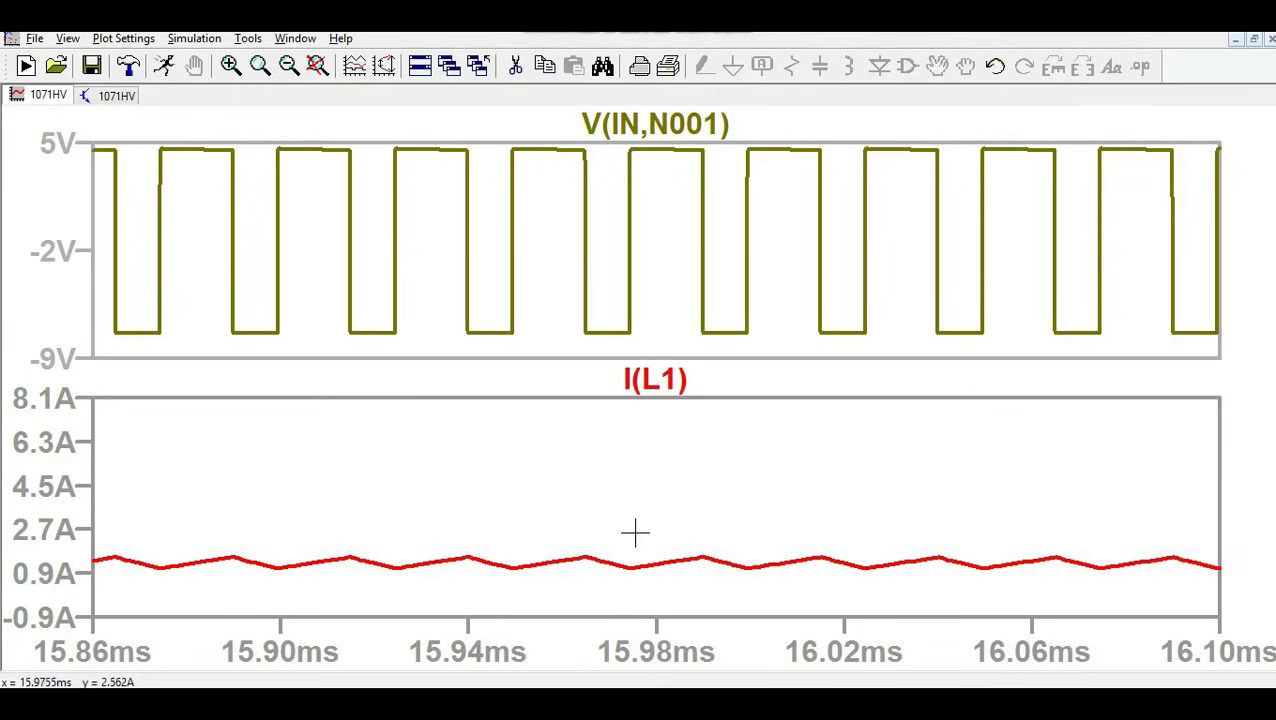
Replace the differential voltage trace with the voltage of the switch node between L1 and D1.
{"action": "left_click", "coordinate": [120, 97]}
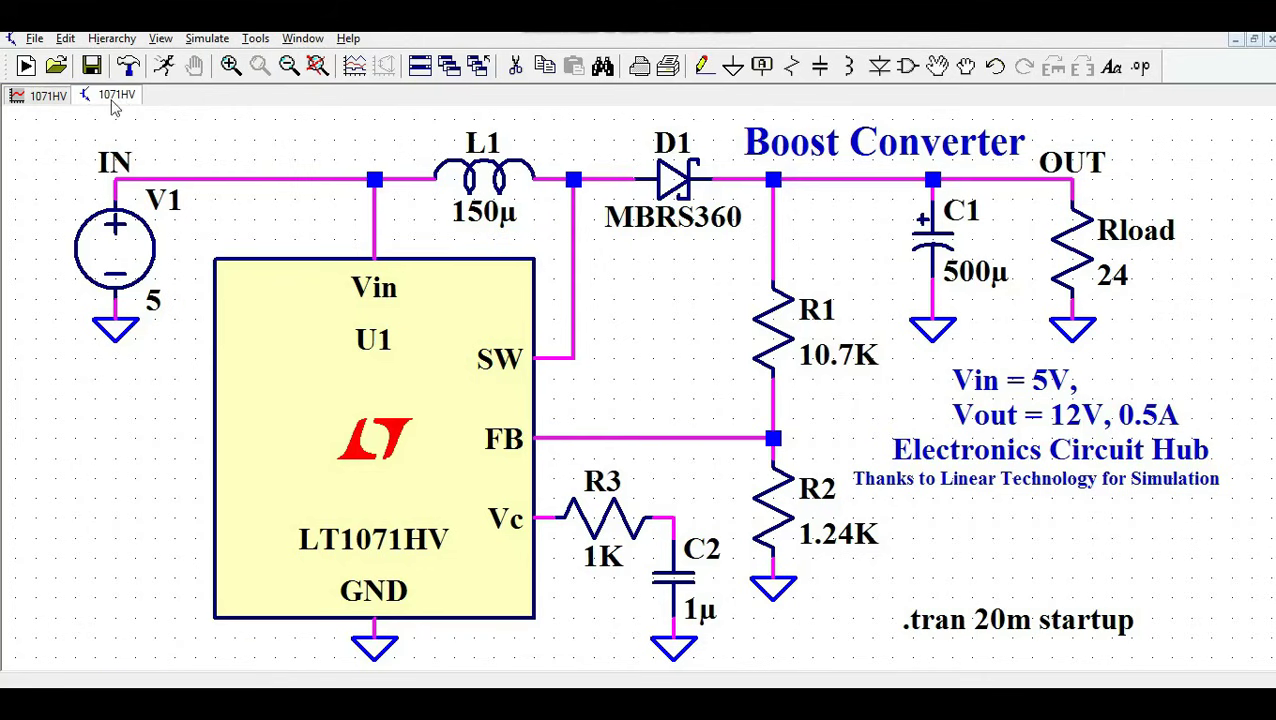
{"action": "left_click", "coordinate": [38, 97]}
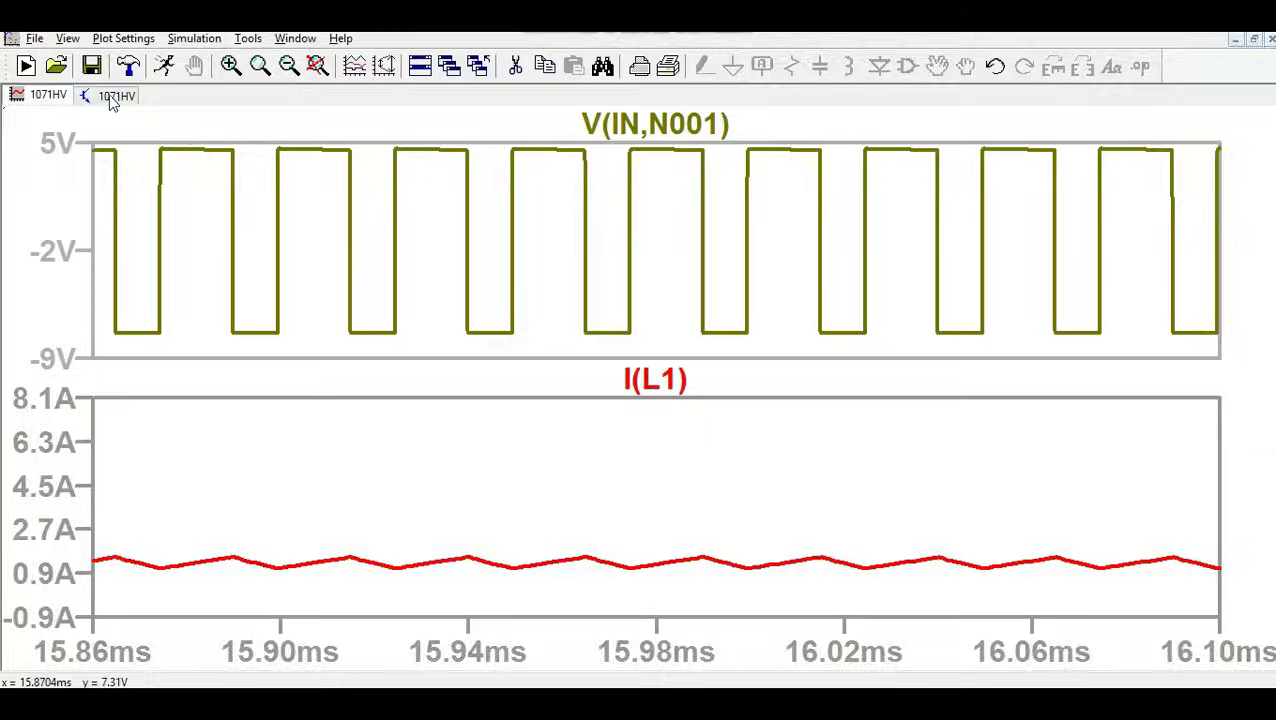
{"action": "left_click", "coordinate": [116, 96]}
{"action": "left_click_drag", "start_coordinate": [588, 220], "coordinate": [103, 140]}
{"action": "left_click", "coordinate": [46, 99]}
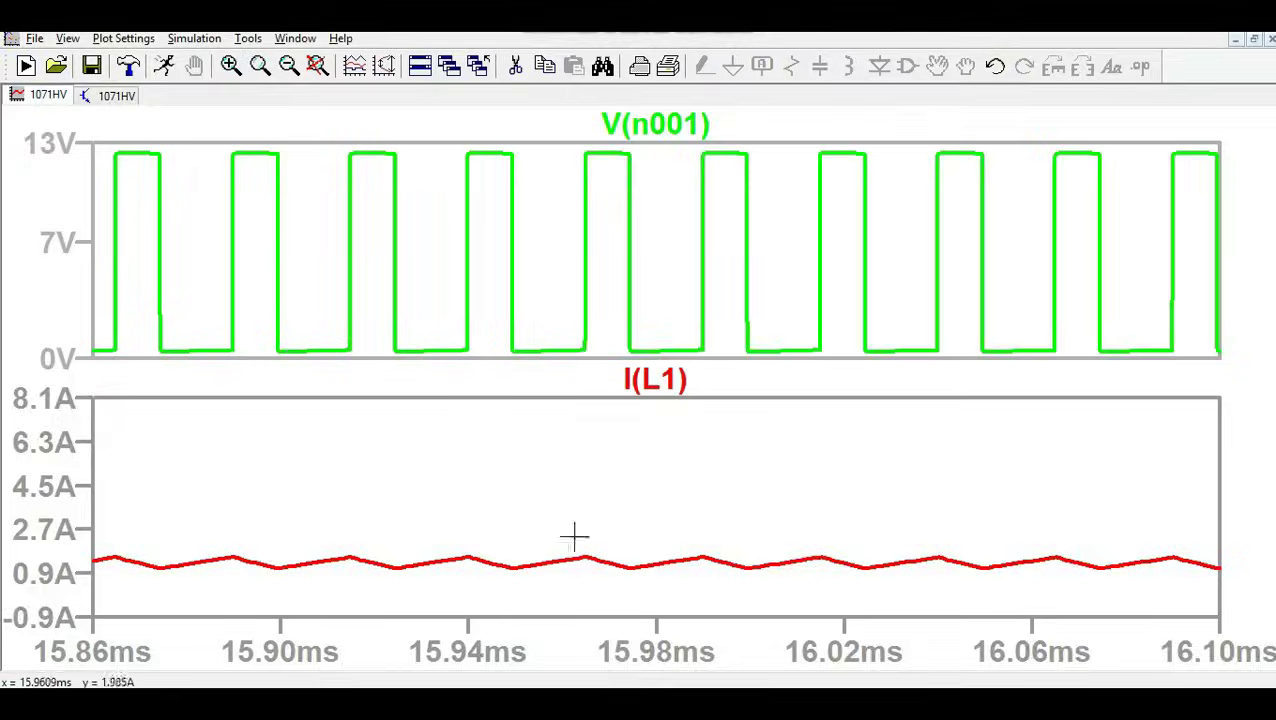
Delete the I(L1) trace and remove its emptied plot pane.
{"action": "right_click", "coordinate": [652, 386]}
{"action": "left_click", "coordinate": [650, 408]}
{"action": "right_click", "coordinate": [637, 418]}
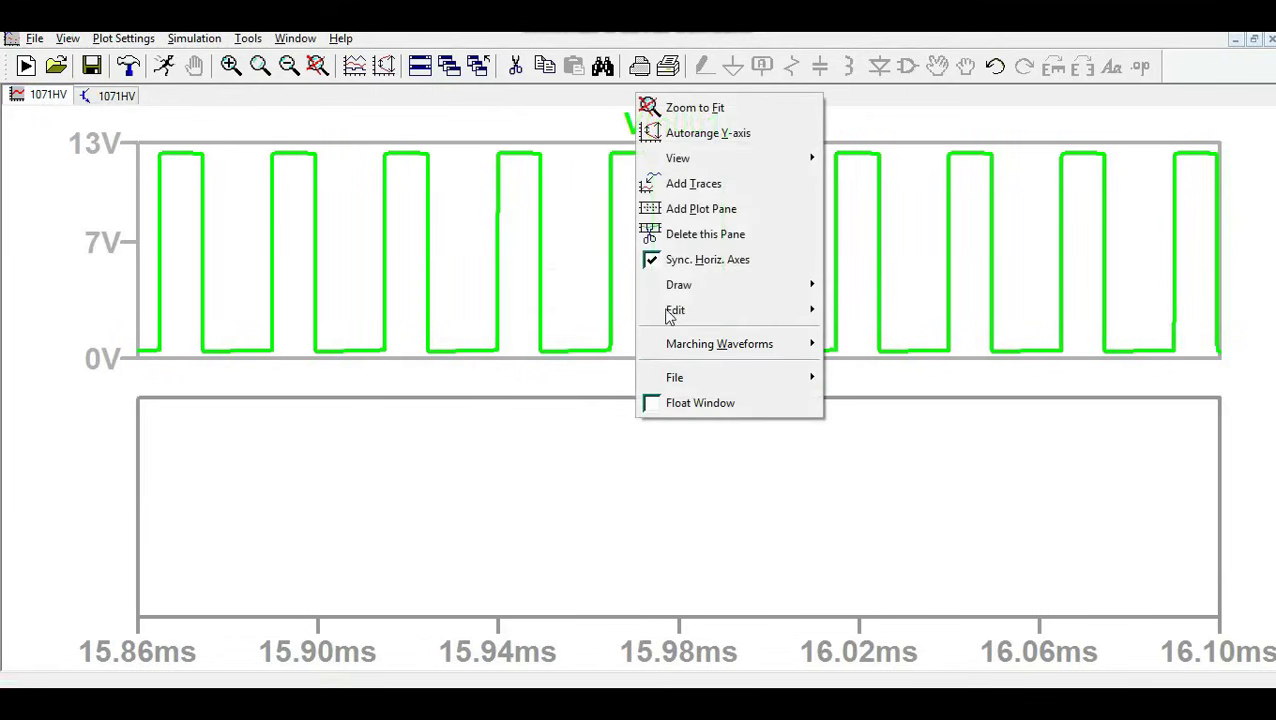
{"action": "left_click", "coordinate": [688, 236]}
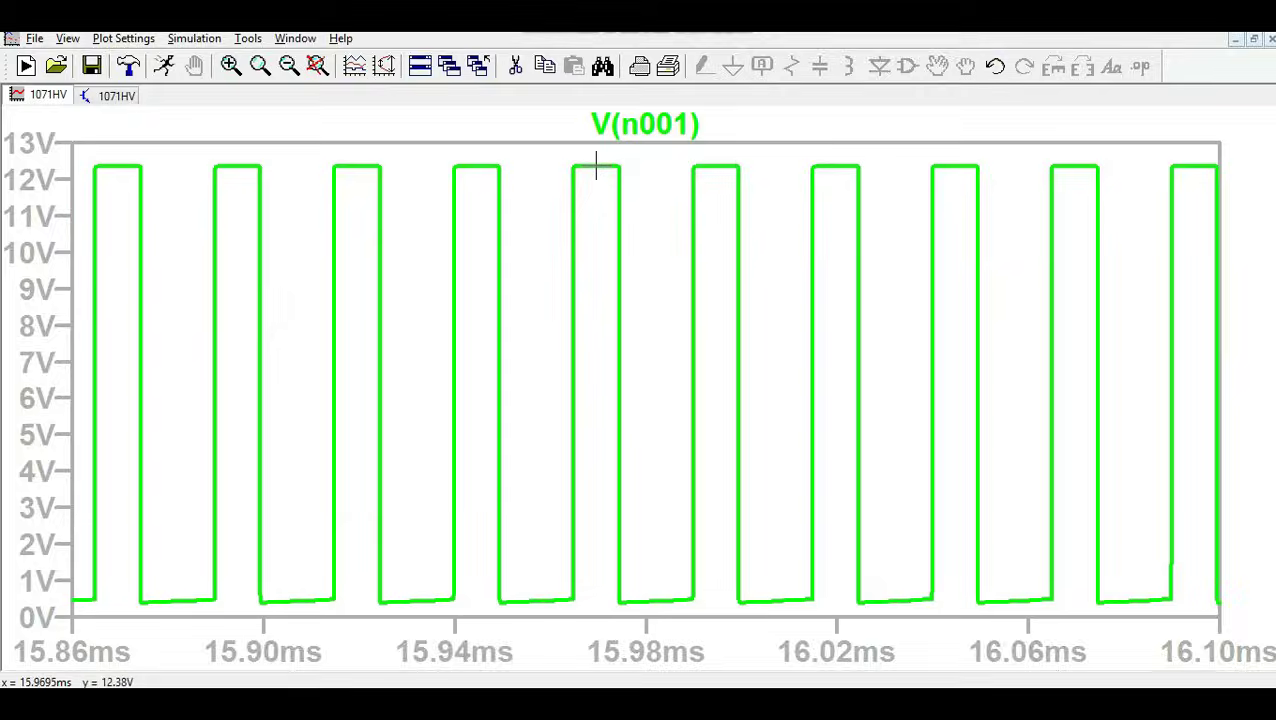
Plot the current through diode D1 below an empty pane and set its trace color to dark blue.
{"action": "left_click", "coordinate": [117, 96]}
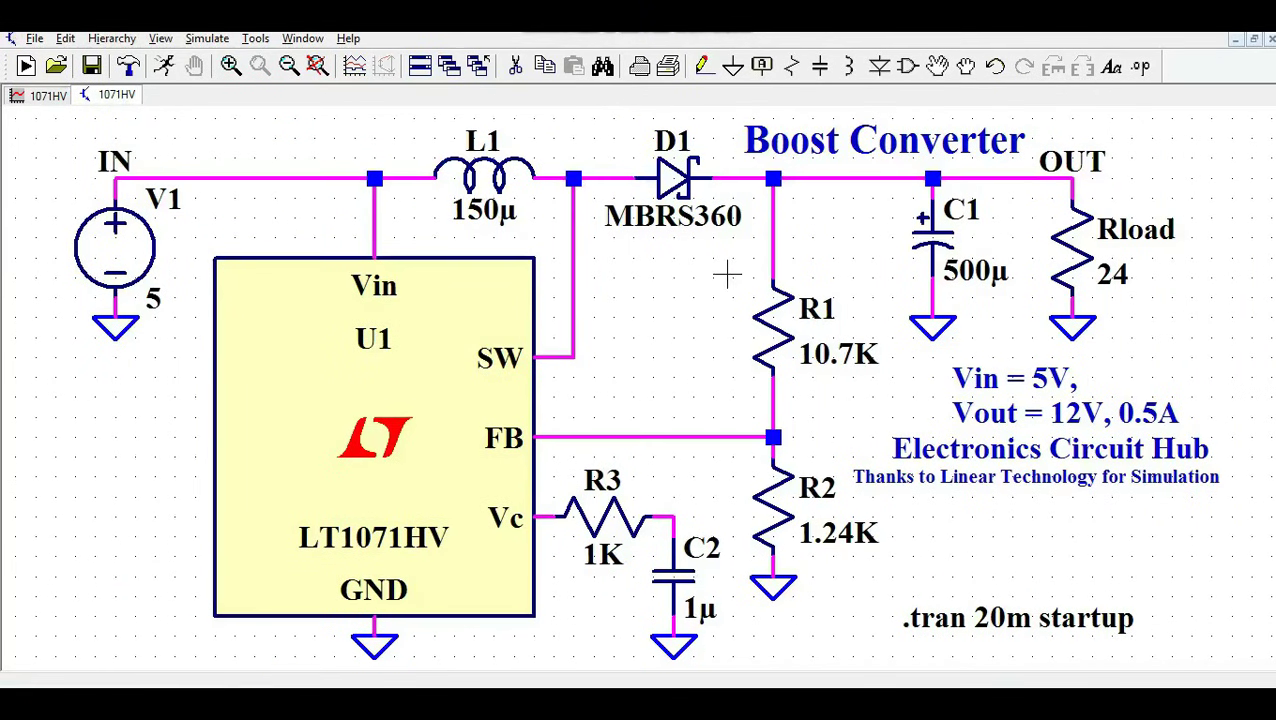
{"action": "left_click", "coordinate": [678, 172]}
{"action": "left_click", "coordinate": [45, 95]}
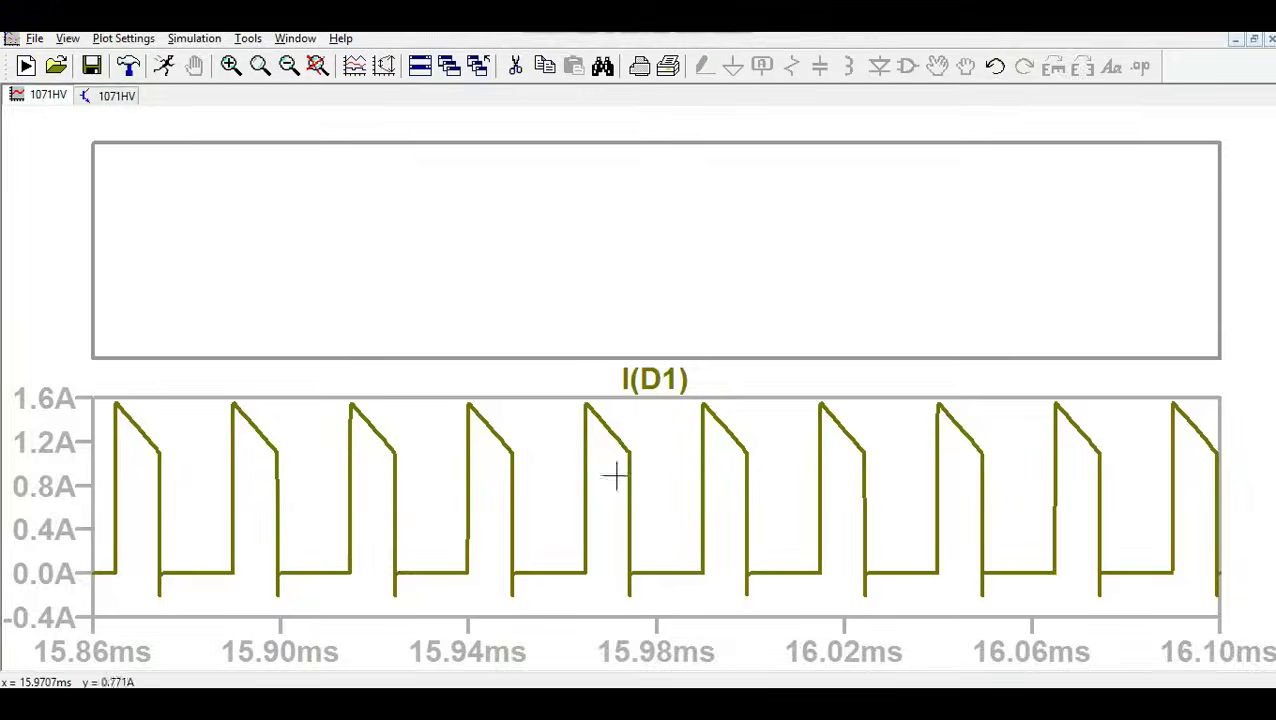
{"action": "right_click", "coordinate": [655, 382]}
{"action": "left_click", "coordinate": [587, 316]}
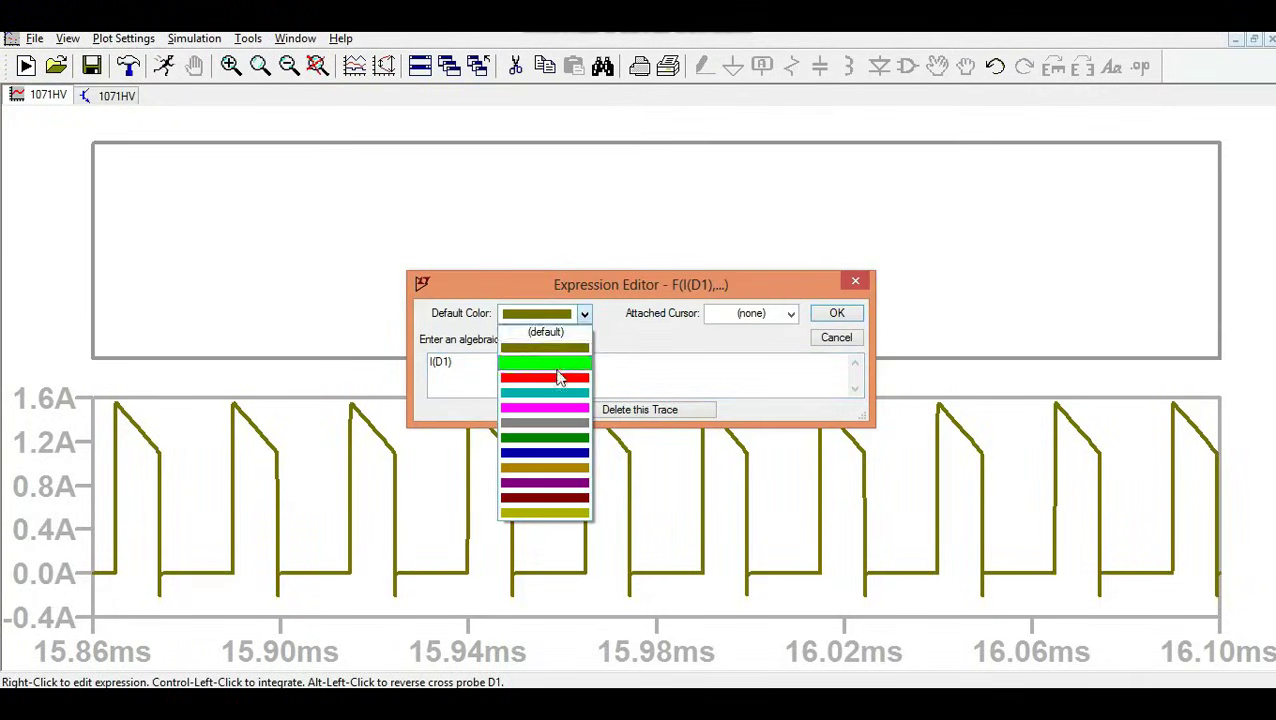
{"action": "left_click", "coordinate": [541, 448]}
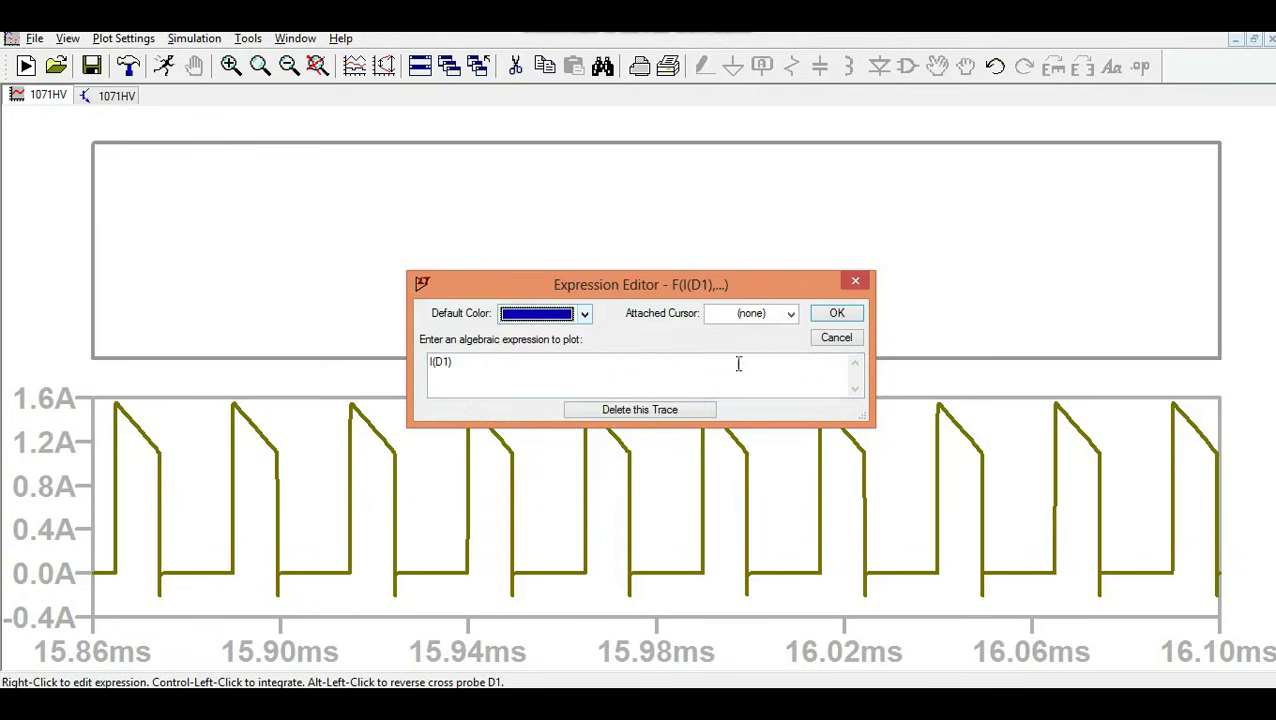
{"action": "left_click", "coordinate": [834, 313]}
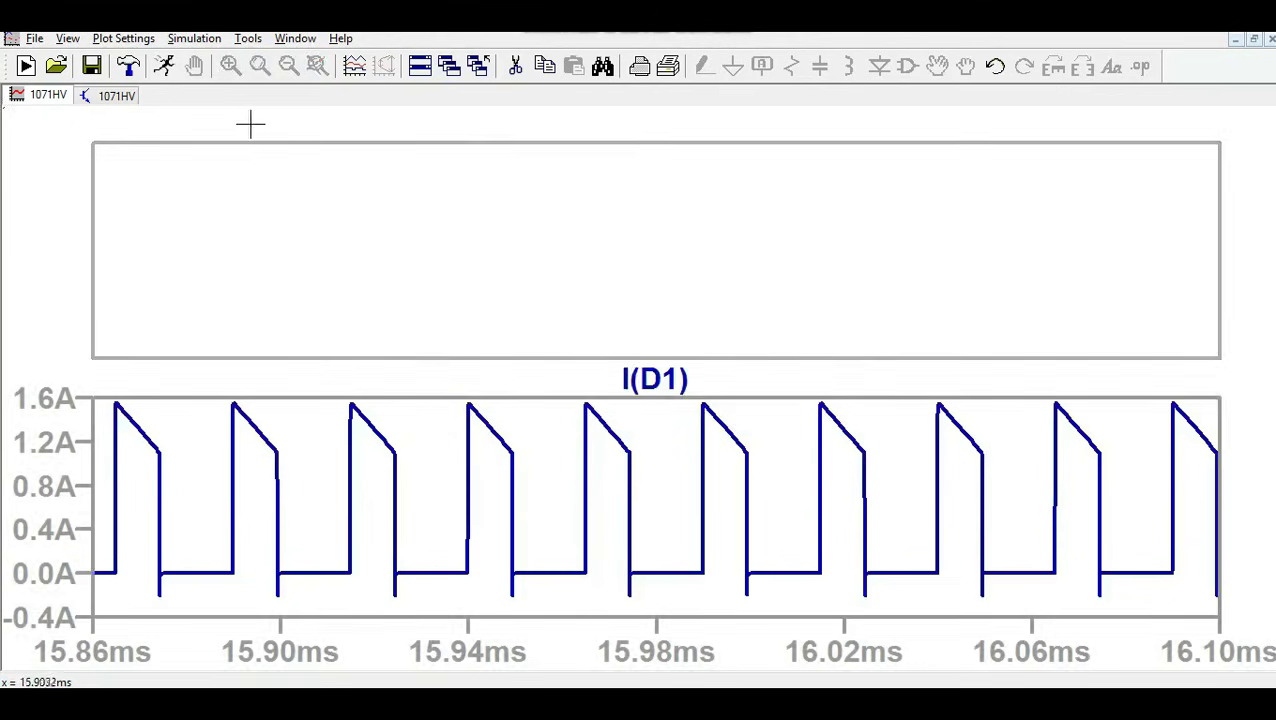
Plot the differential voltage across diode D1, from node N001 to OUT, in the empty pane above I(D1).
{"action": "left_click", "coordinate": [116, 95]}
{"action": "left_click_drag", "start_coordinate": [583, 172], "coordinate": [757, 176]}
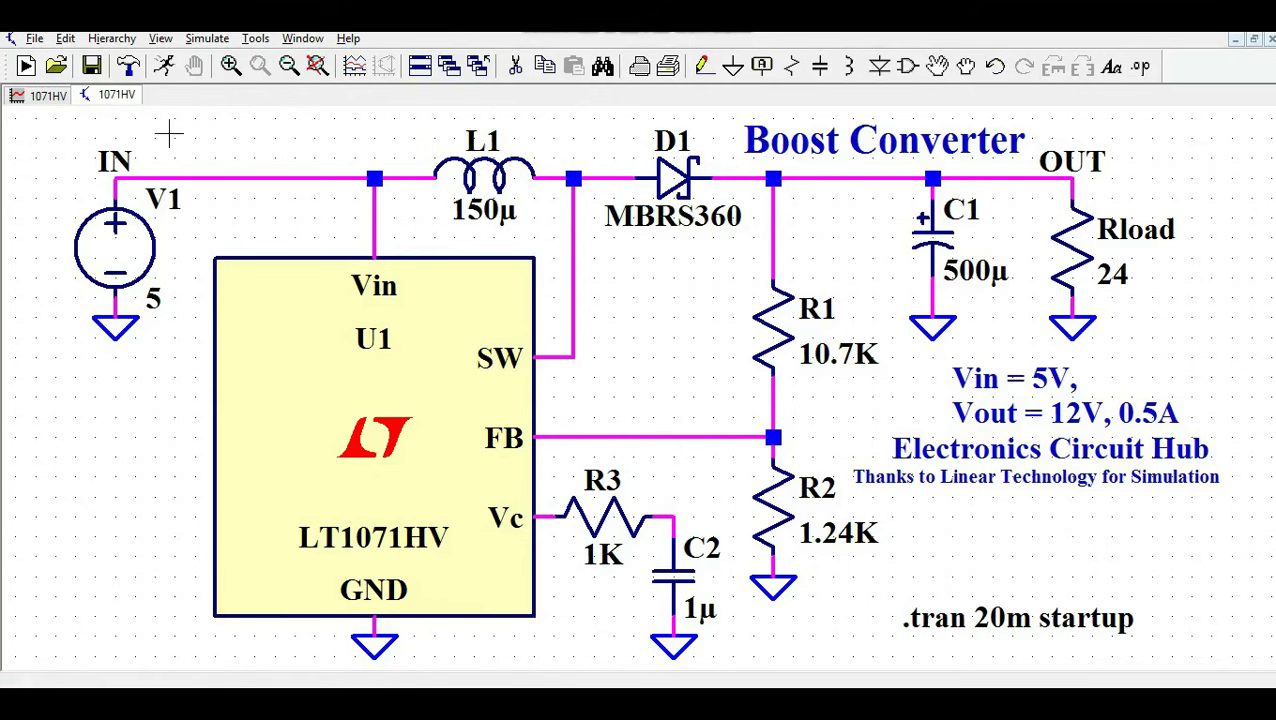
{"action": "left_click", "coordinate": [48, 96]}
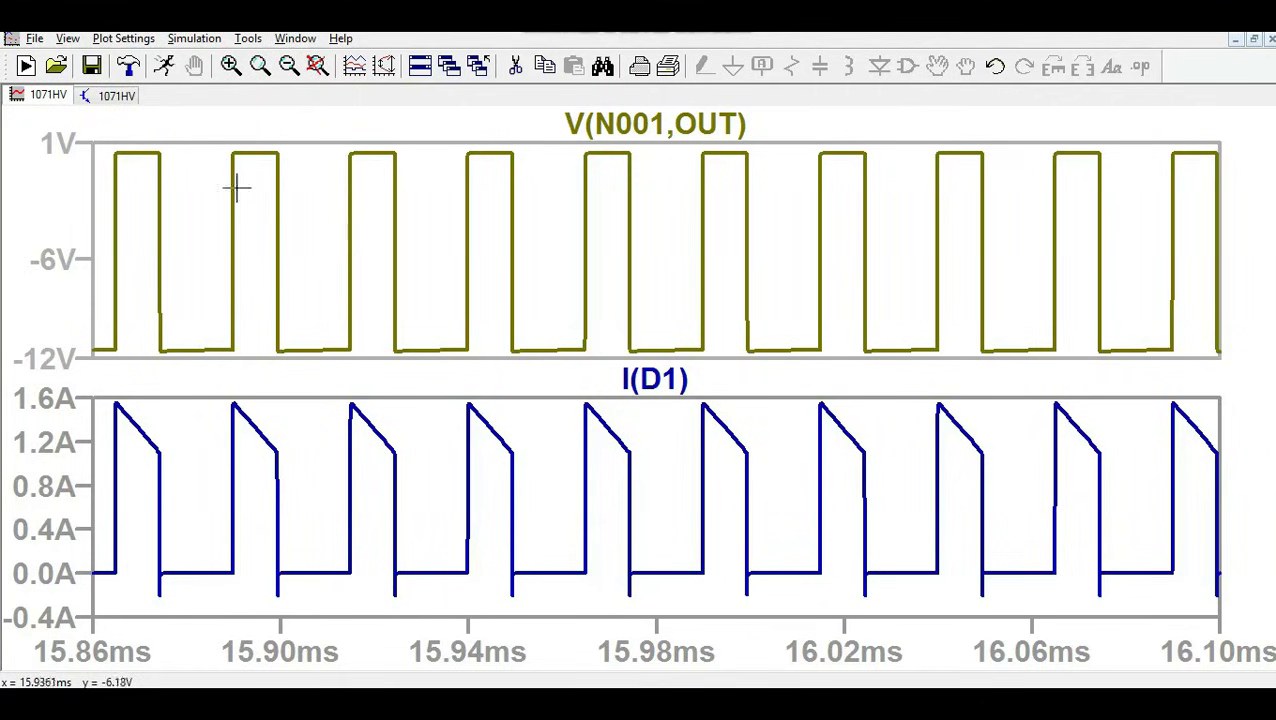
Replace the diode voltage trace with the FB pin voltage and display it over the full 20 ms range.
{"action": "left_click", "coordinate": [126, 100]}
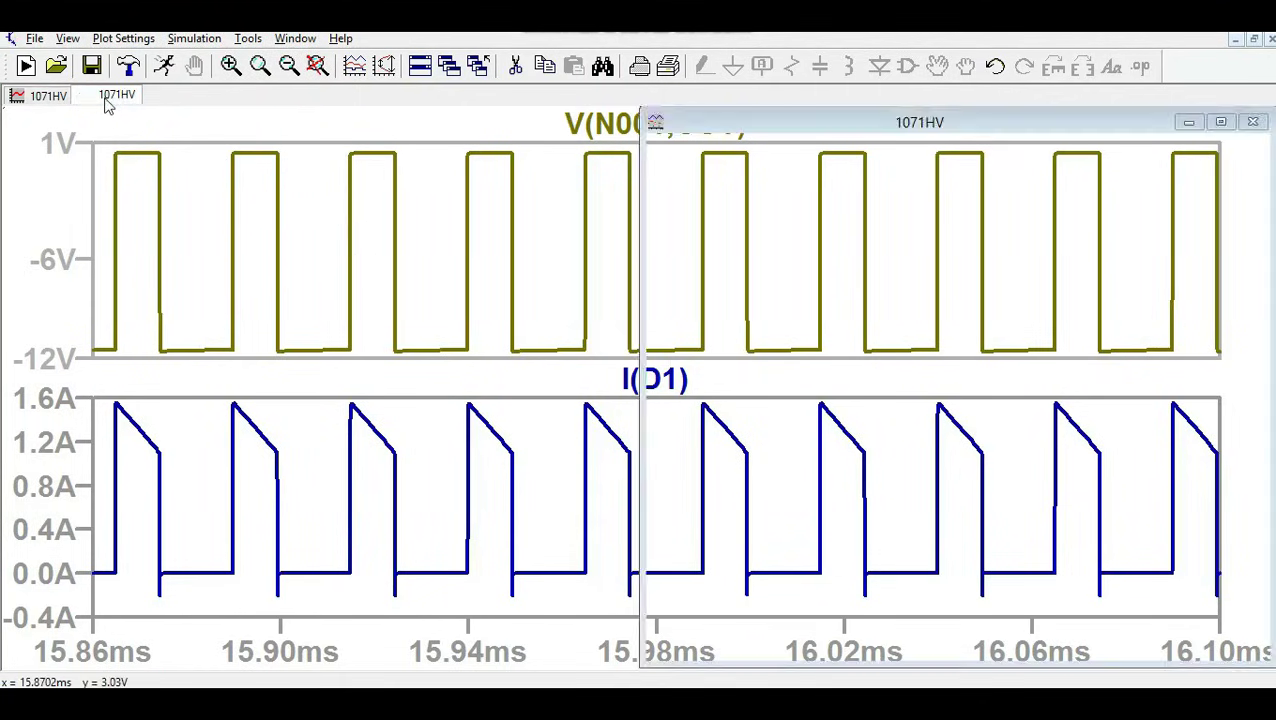
{"action": "left_click", "coordinate": [605, 425]}
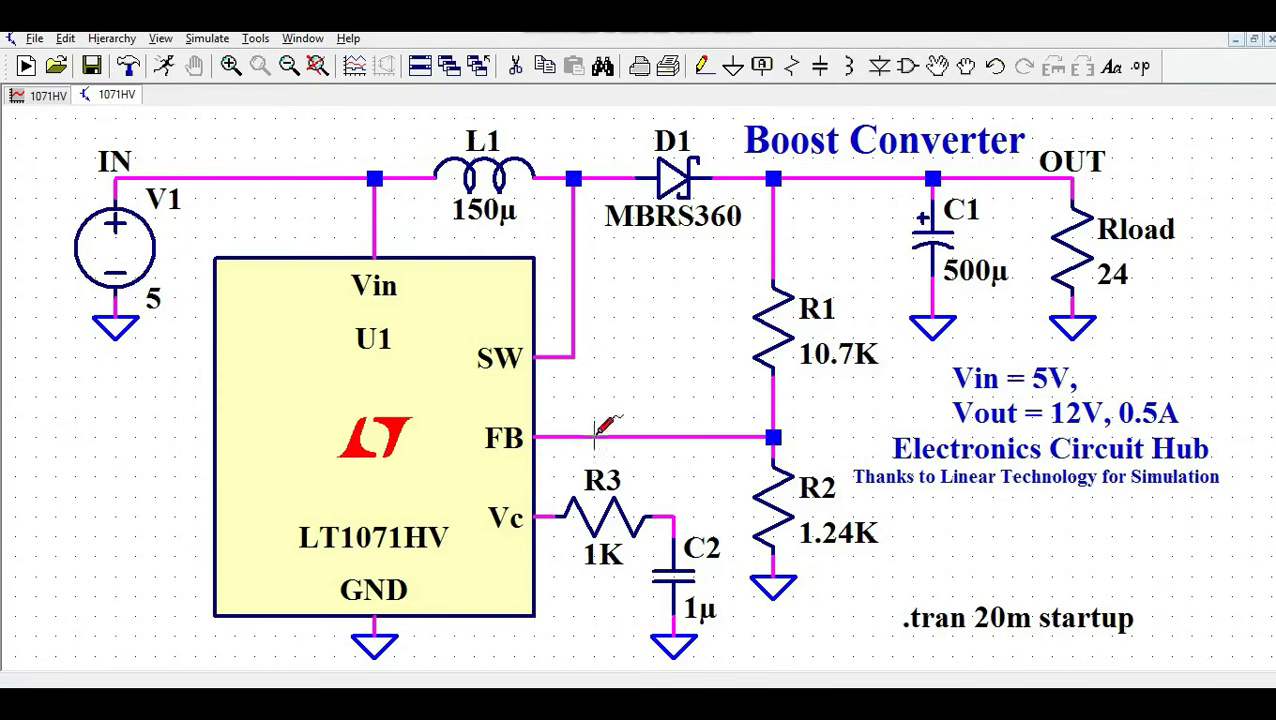
{"action": "left_click", "coordinate": [44, 97]}
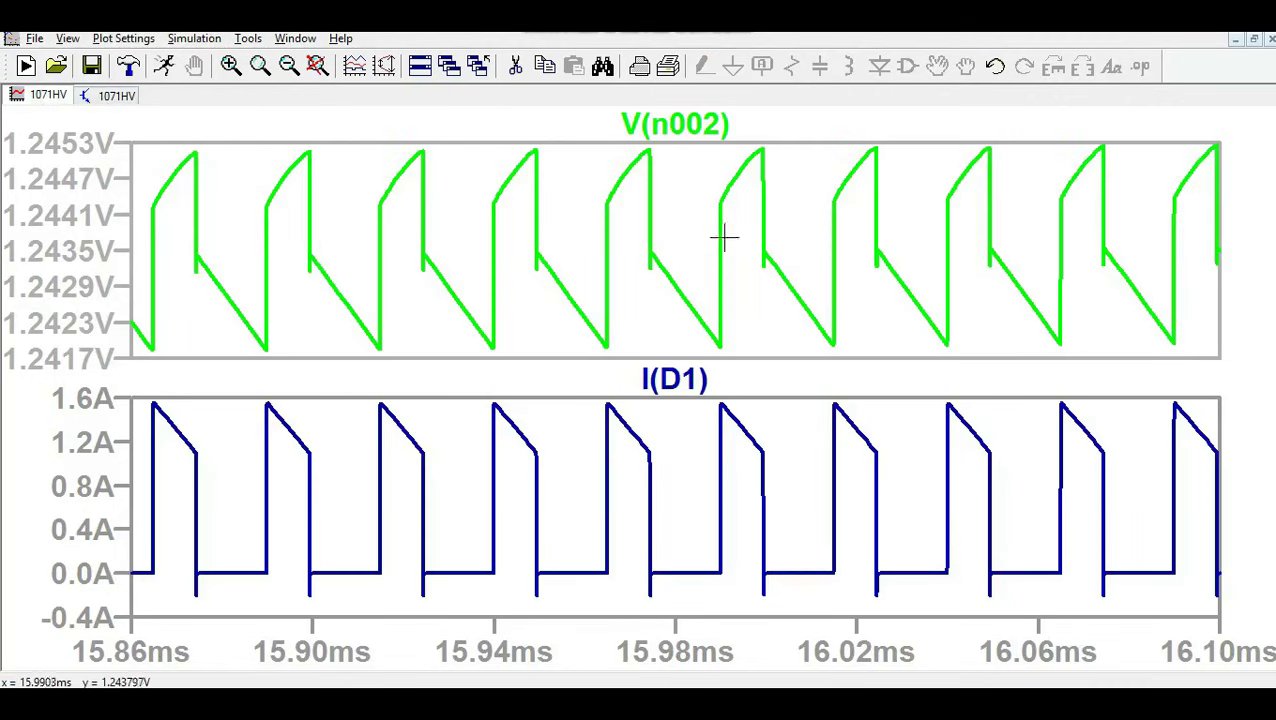
{"action": "left_click", "coordinate": [316, 66]}
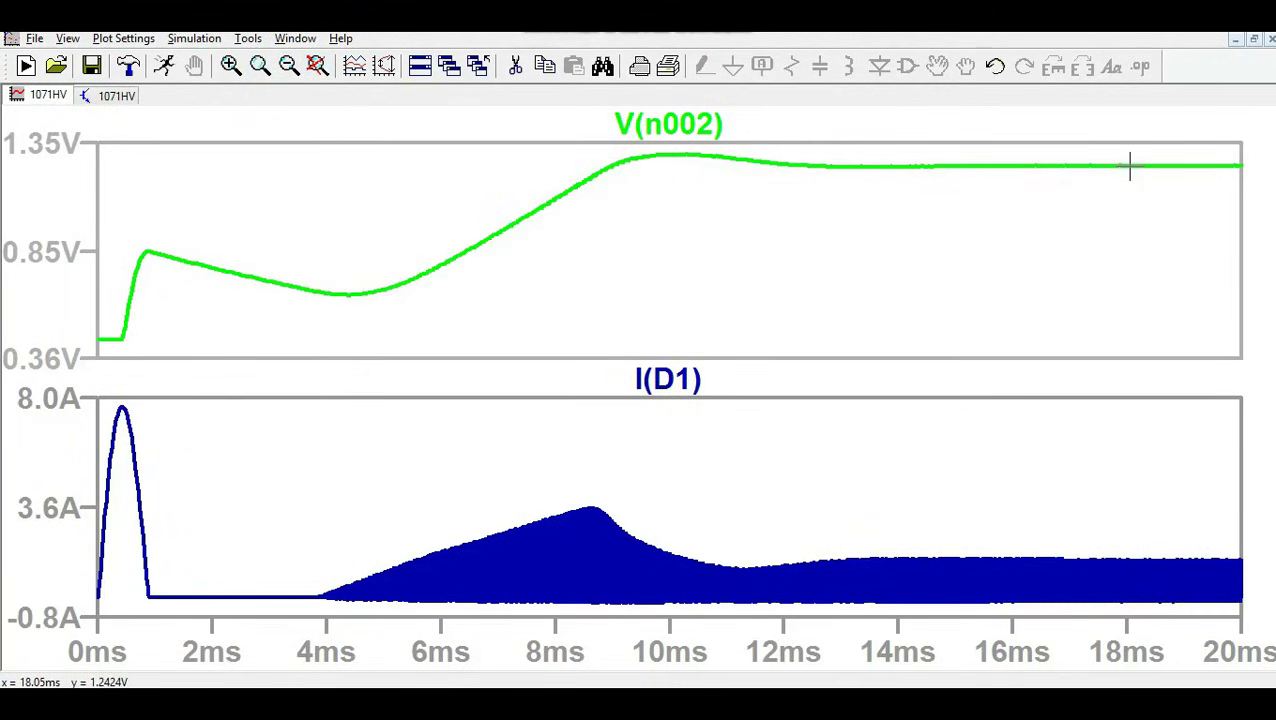
Delete the V(n002) trace from the pane above I(D1).
{"action": "left_click", "coordinate": [115, 95]}
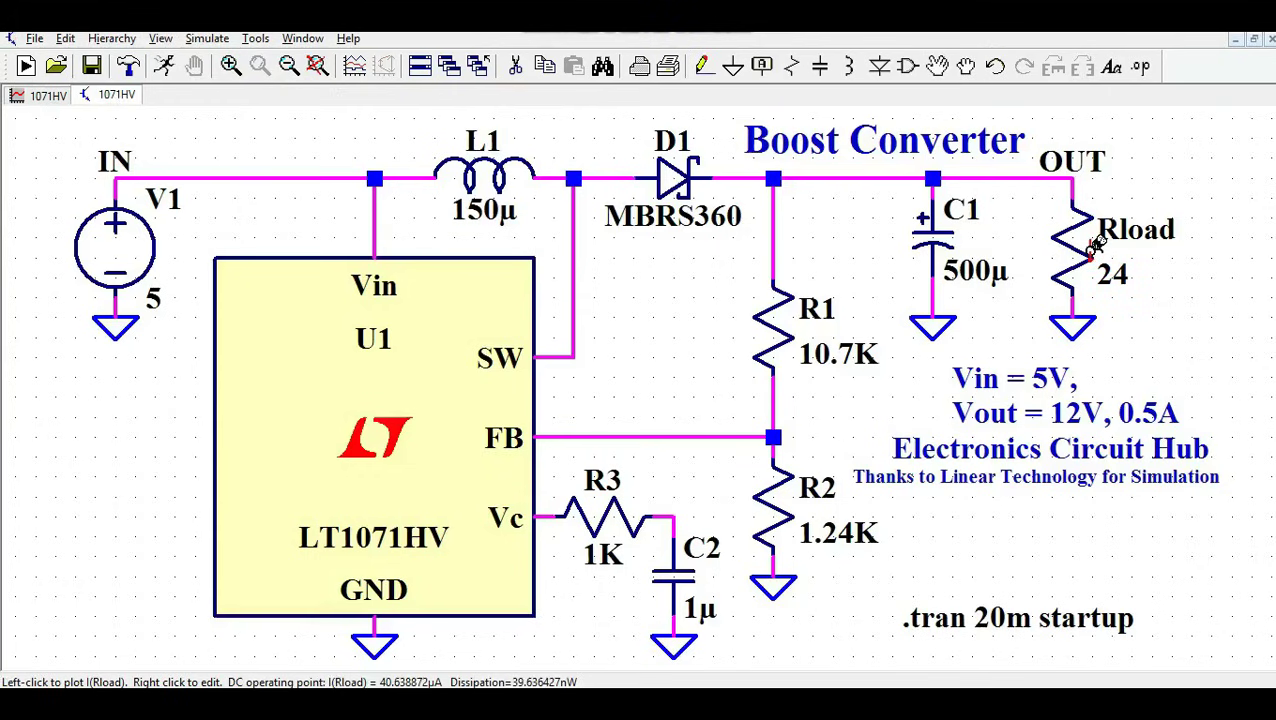
{"action": "left_click", "coordinate": [33, 97]}
{"action": "right_click", "coordinate": [684, 124]}
{"action": "left_click", "coordinate": [645, 407]}
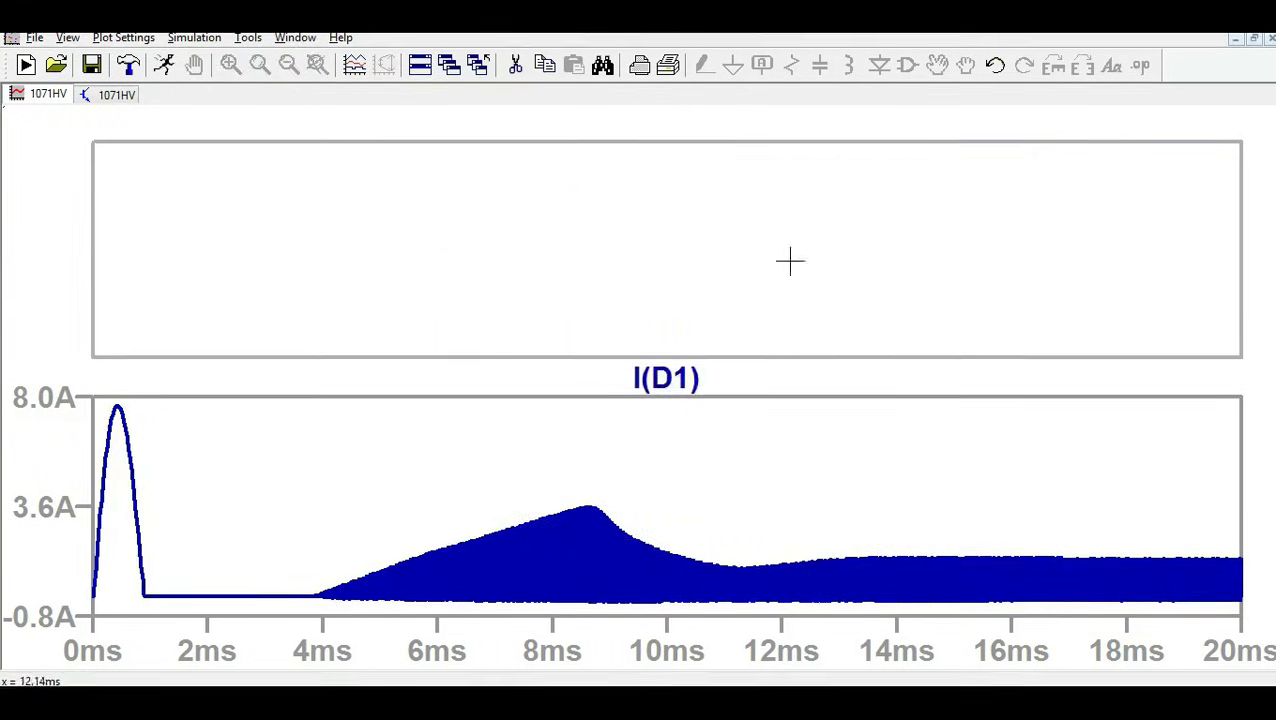
Plot the current through capacitor C1 in the empty pane above I(D1) and zoom both panes to about 16.98–17.13 ms.
{"action": "left_click", "coordinate": [110, 95]}
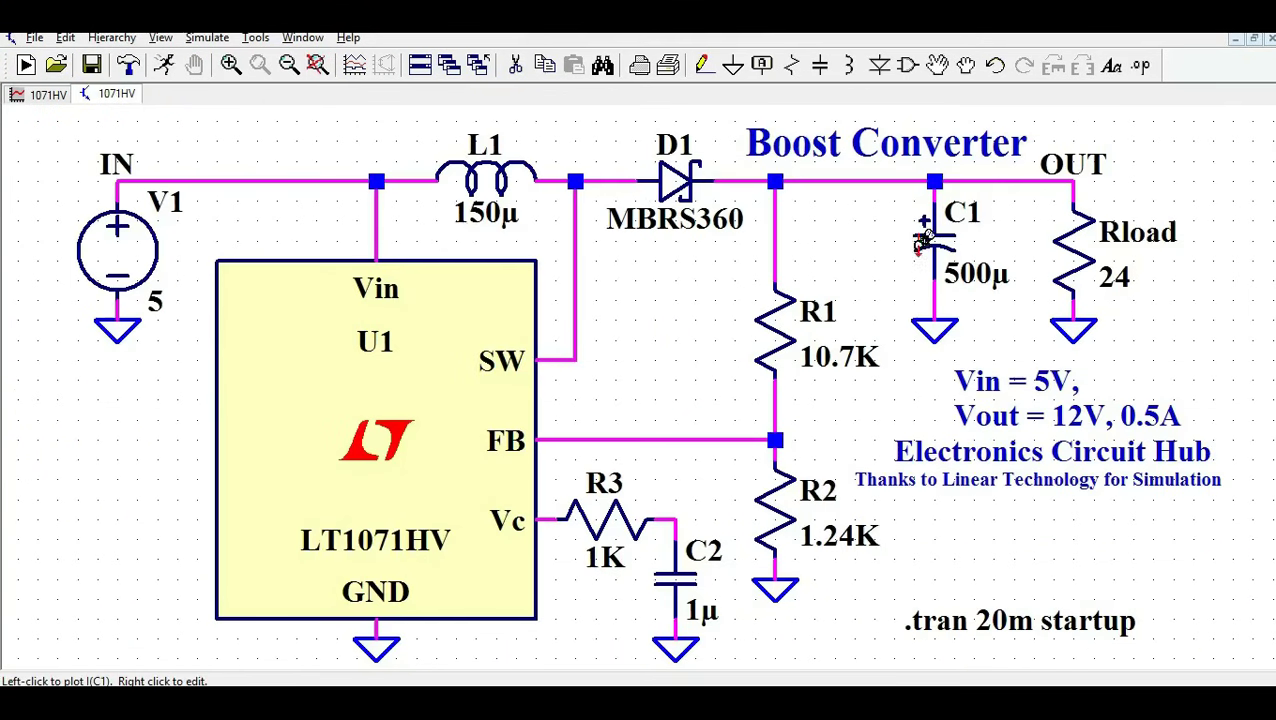
{"action": "left_click", "coordinate": [42, 96]}
{"action": "left_click_drag", "start_coordinate": [1047, 290], "coordinate": [1093, 609]}
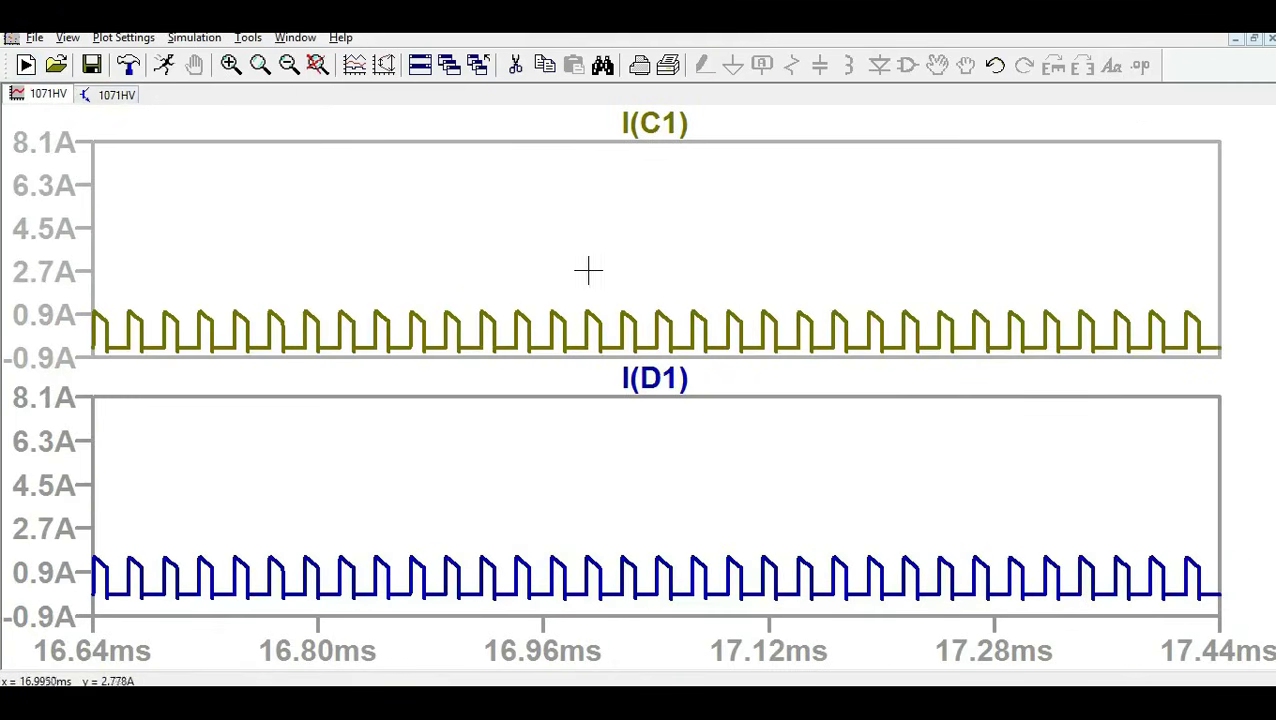
{"action": "left_click_drag", "start_coordinate": [584, 293], "coordinate": [772, 602]}
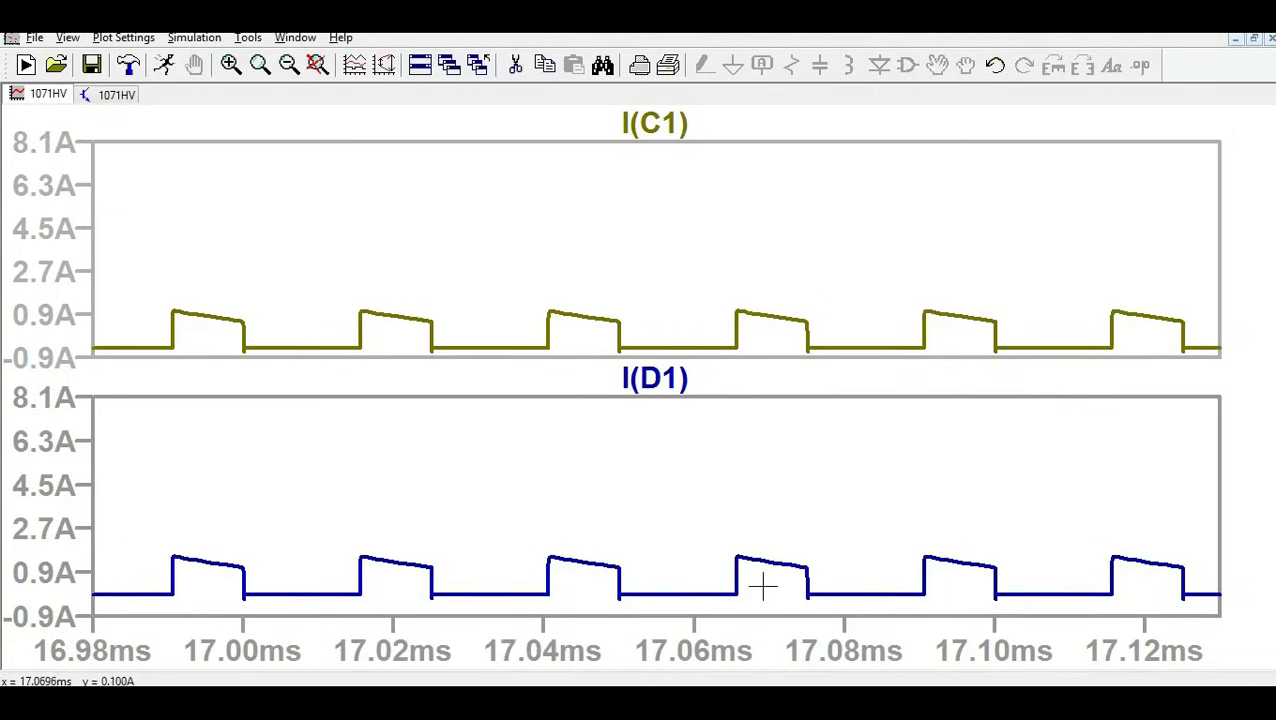
Move the I(D1) trace into the pane with I(C1) and delete the emptied plot pane.
{"action": "mouse_move", "coordinate": [658, 378]}
{"action": "left_mouse_down"}
{"action": "mouse_move", "coordinate": [698, 137]}
{"action": "mouse_move", "coordinate": [727, 115]}
{"action": "mouse_move", "coordinate": [716, 113]}
{"action": "left_mouse_up"}
{"action": "right_click", "coordinate": [516, 440]}
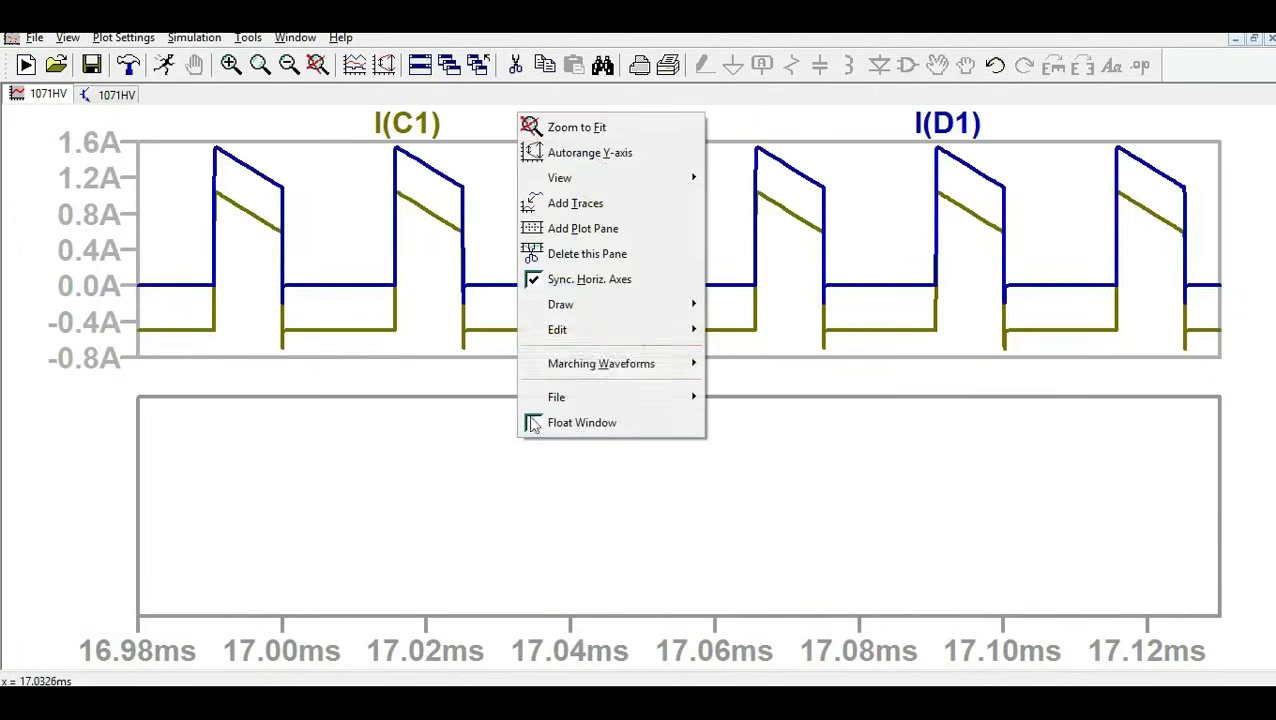
{"action": "left_click", "coordinate": [580, 253]}
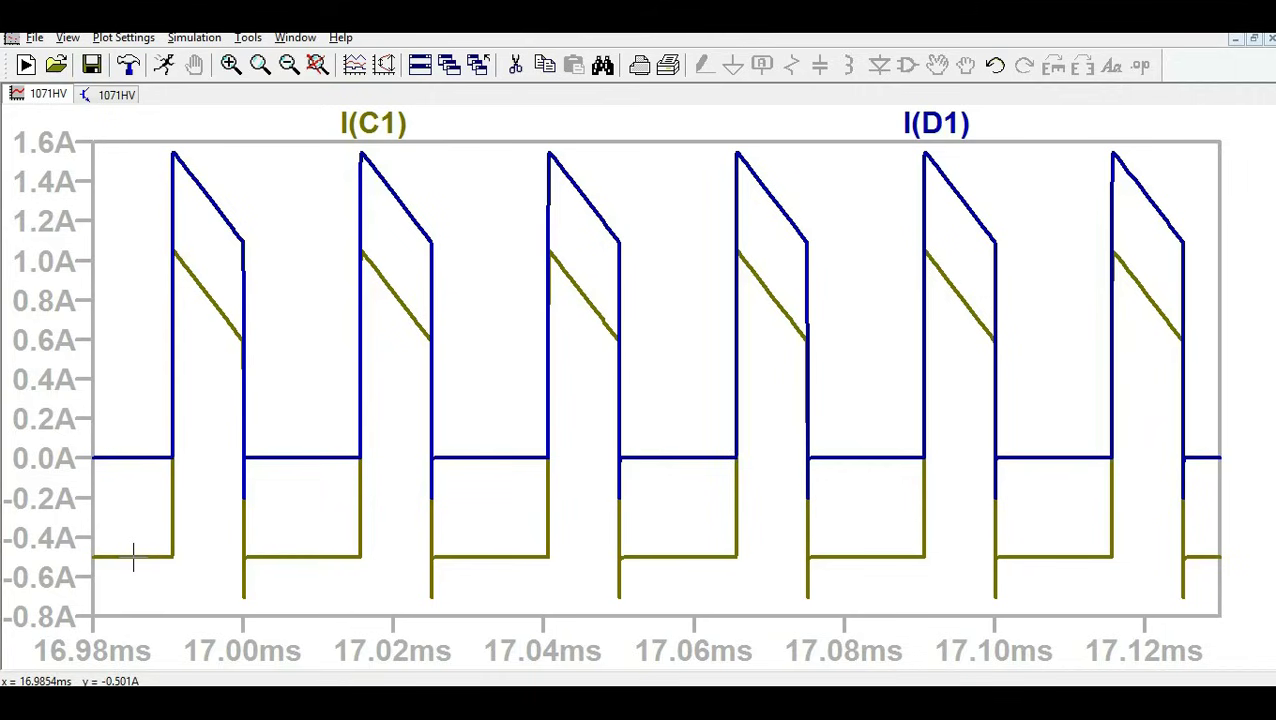
Replace the C1 and D1 current traces with the voltage at the OUT node.
{"action": "left_click", "coordinate": [112, 94]}
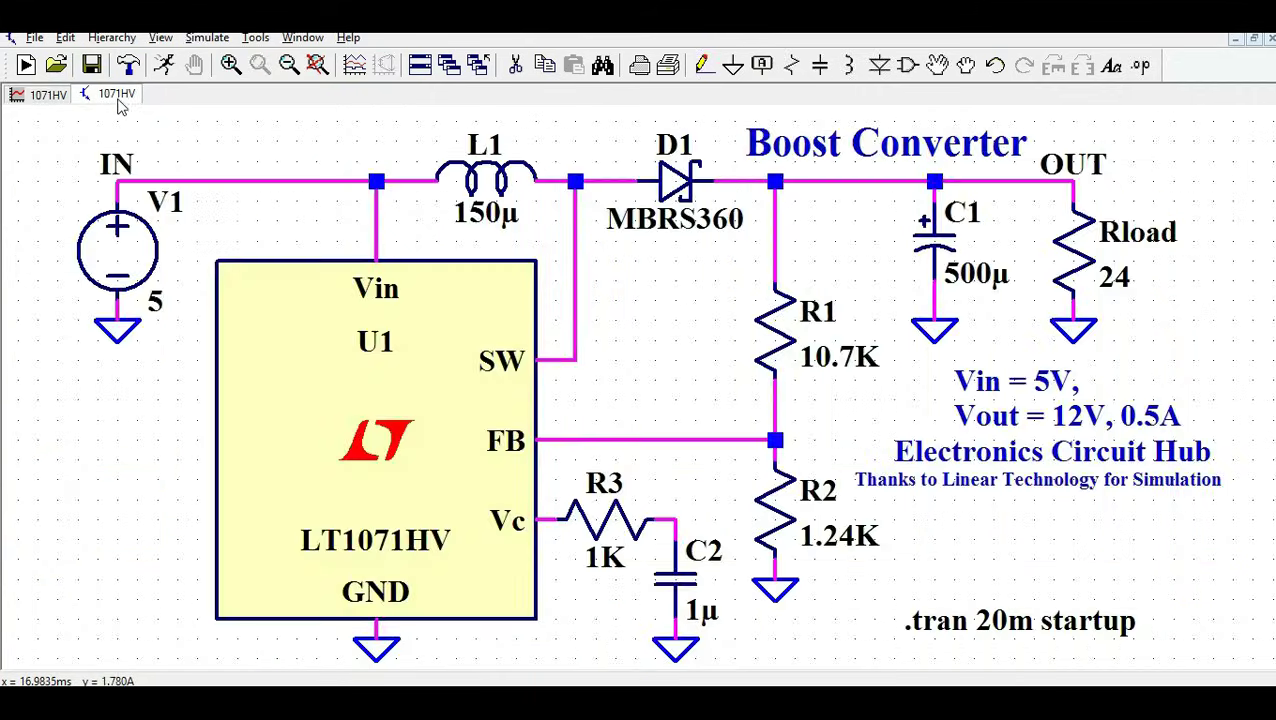
{"action": "left_click", "coordinate": [60, 94]}
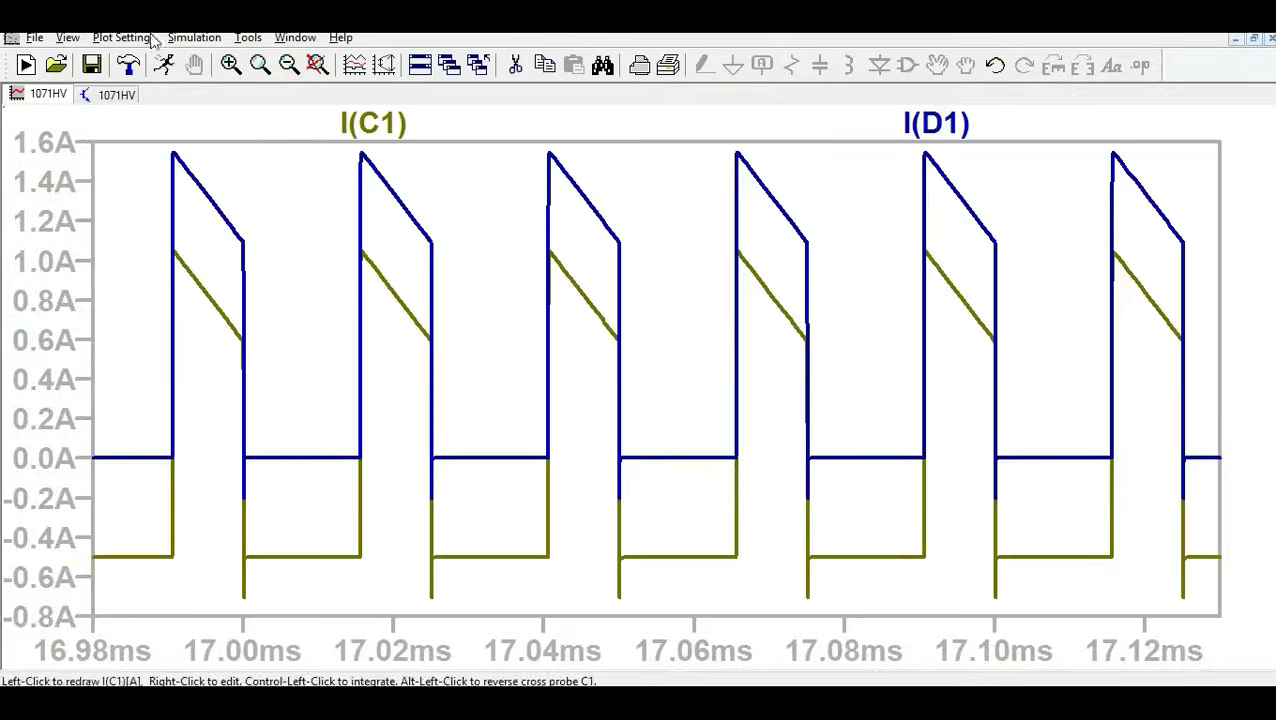
{"action": "left_click", "coordinate": [112, 94]}
{"action": "left_click", "coordinate": [1060, 178]}
{"action": "left_click", "coordinate": [50, 95]}
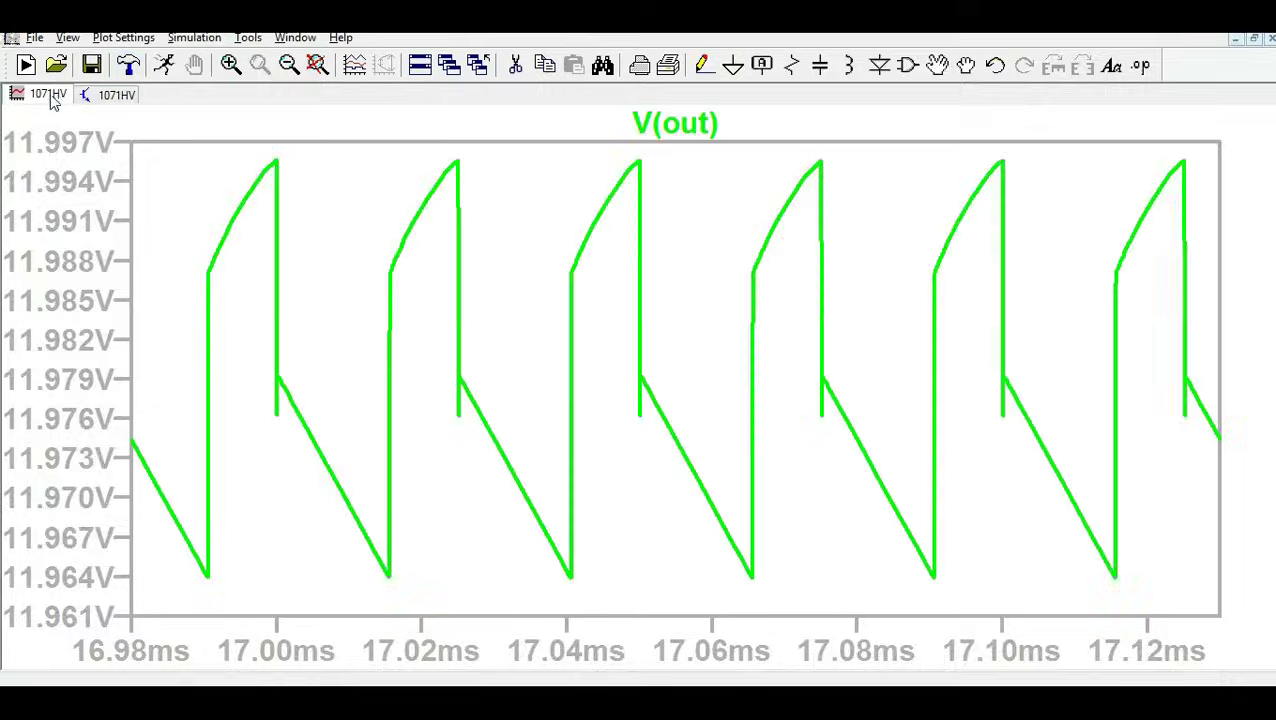
Display V(out) over the full 20 ms range and add the current through Rload to the same pane.
{"action": "left_click", "coordinate": [317, 65]}
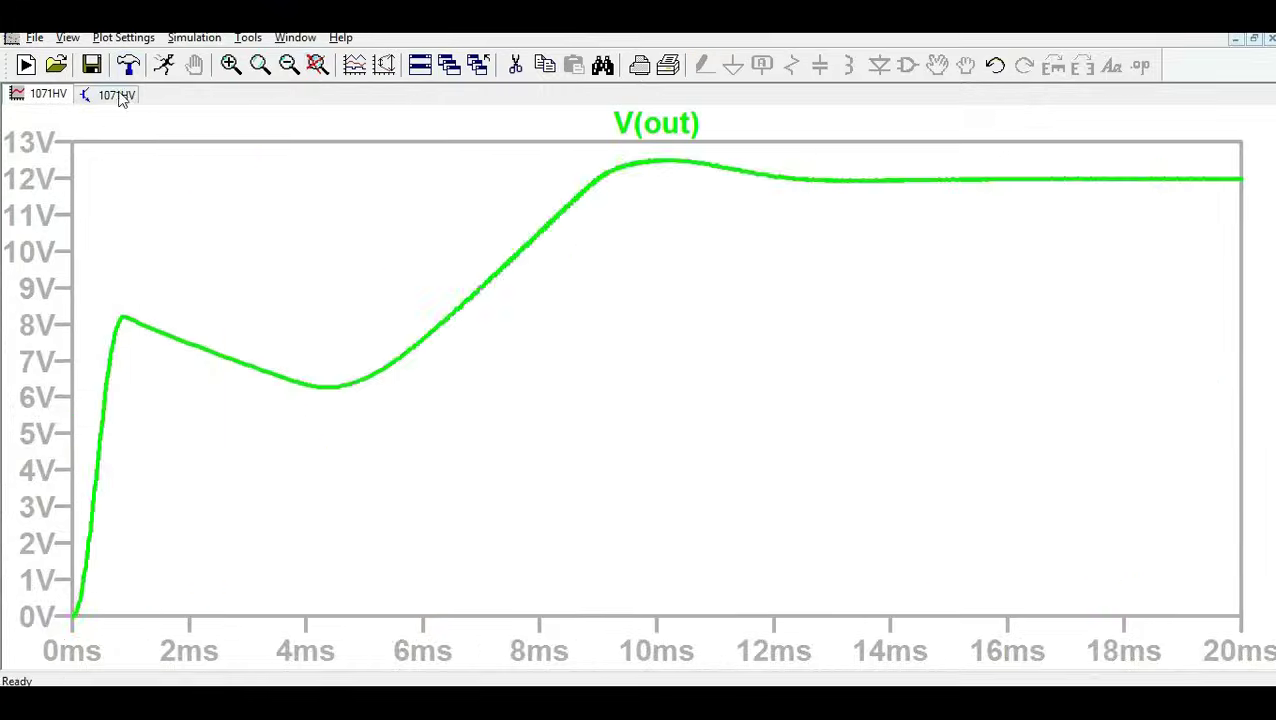
{"action": "left_click", "coordinate": [117, 95]}
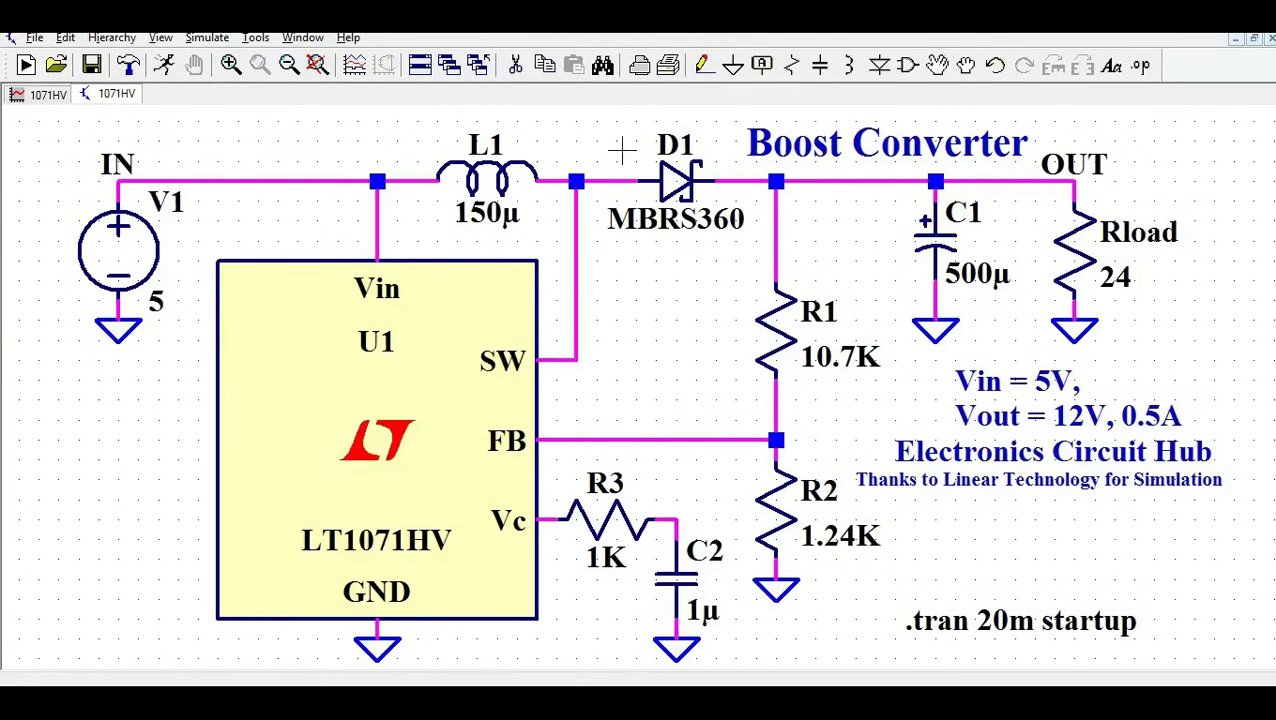
{"action": "left_click", "coordinate": [50, 95]}
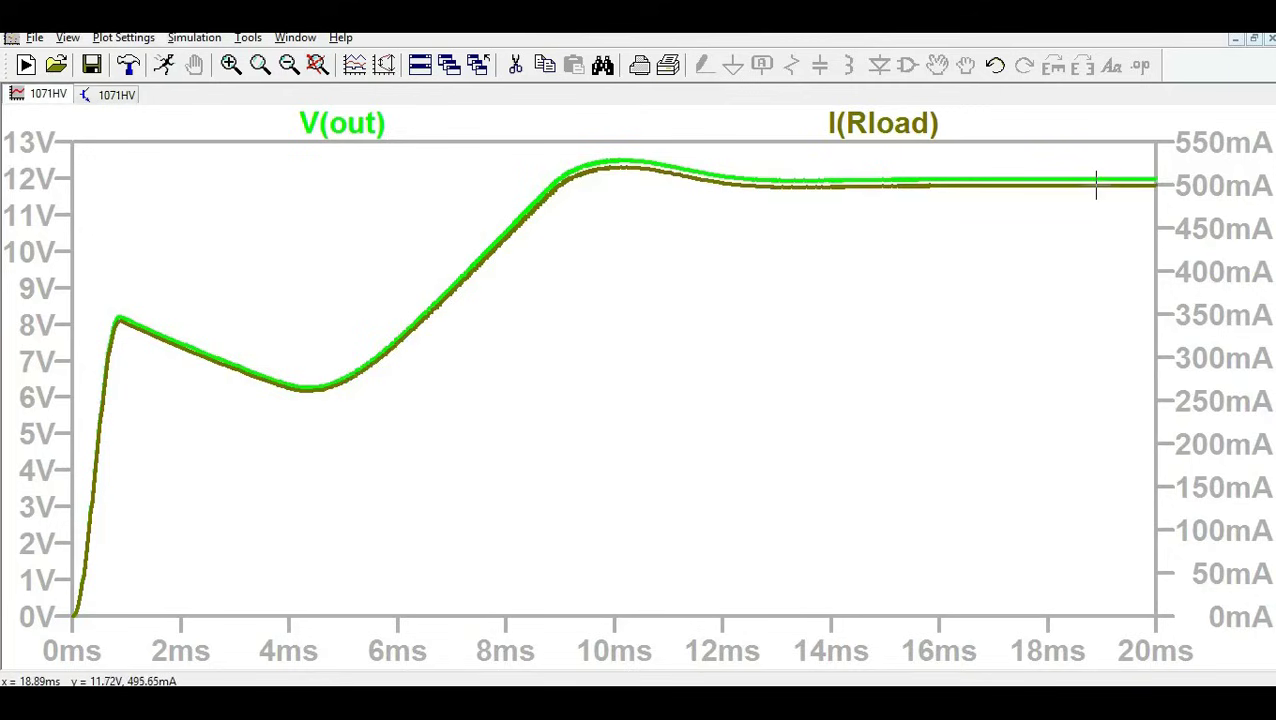